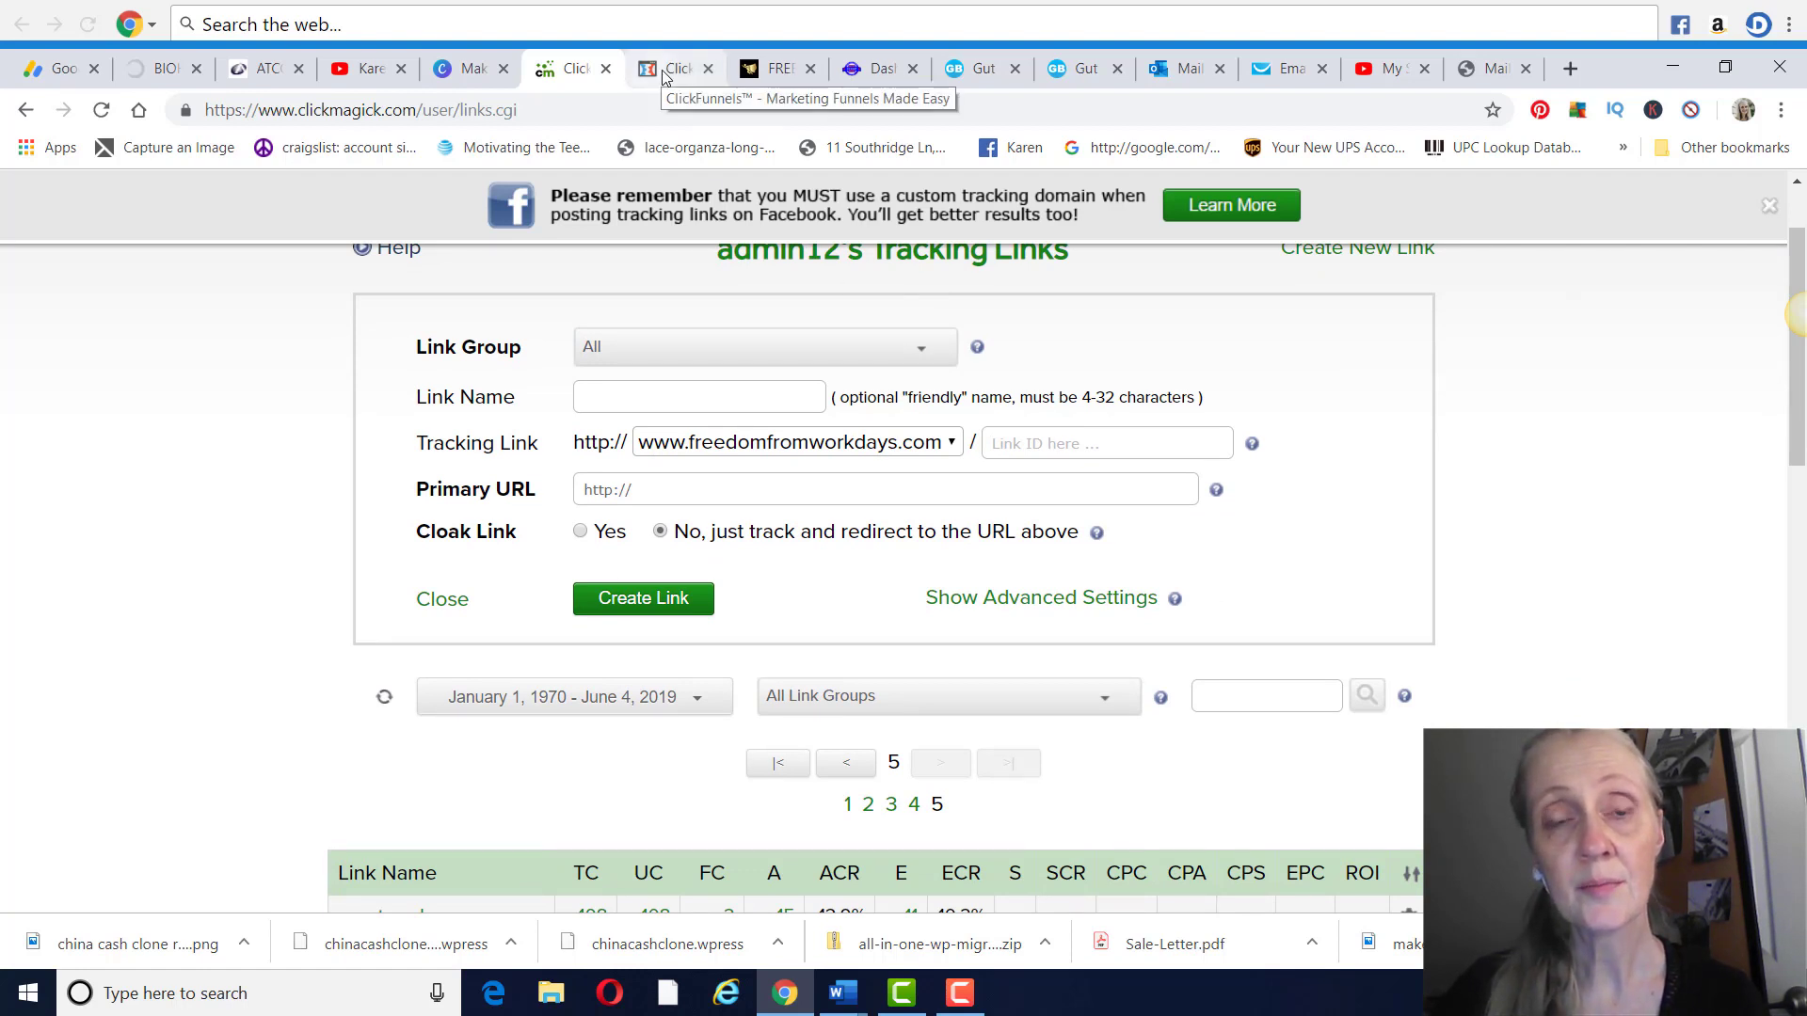
# Copy the Flat Belly Fix funnel's optin page URL from ClickFunnels into the new ClickMagick tracking link's Primary URL
pyautogui.click(661, 500)
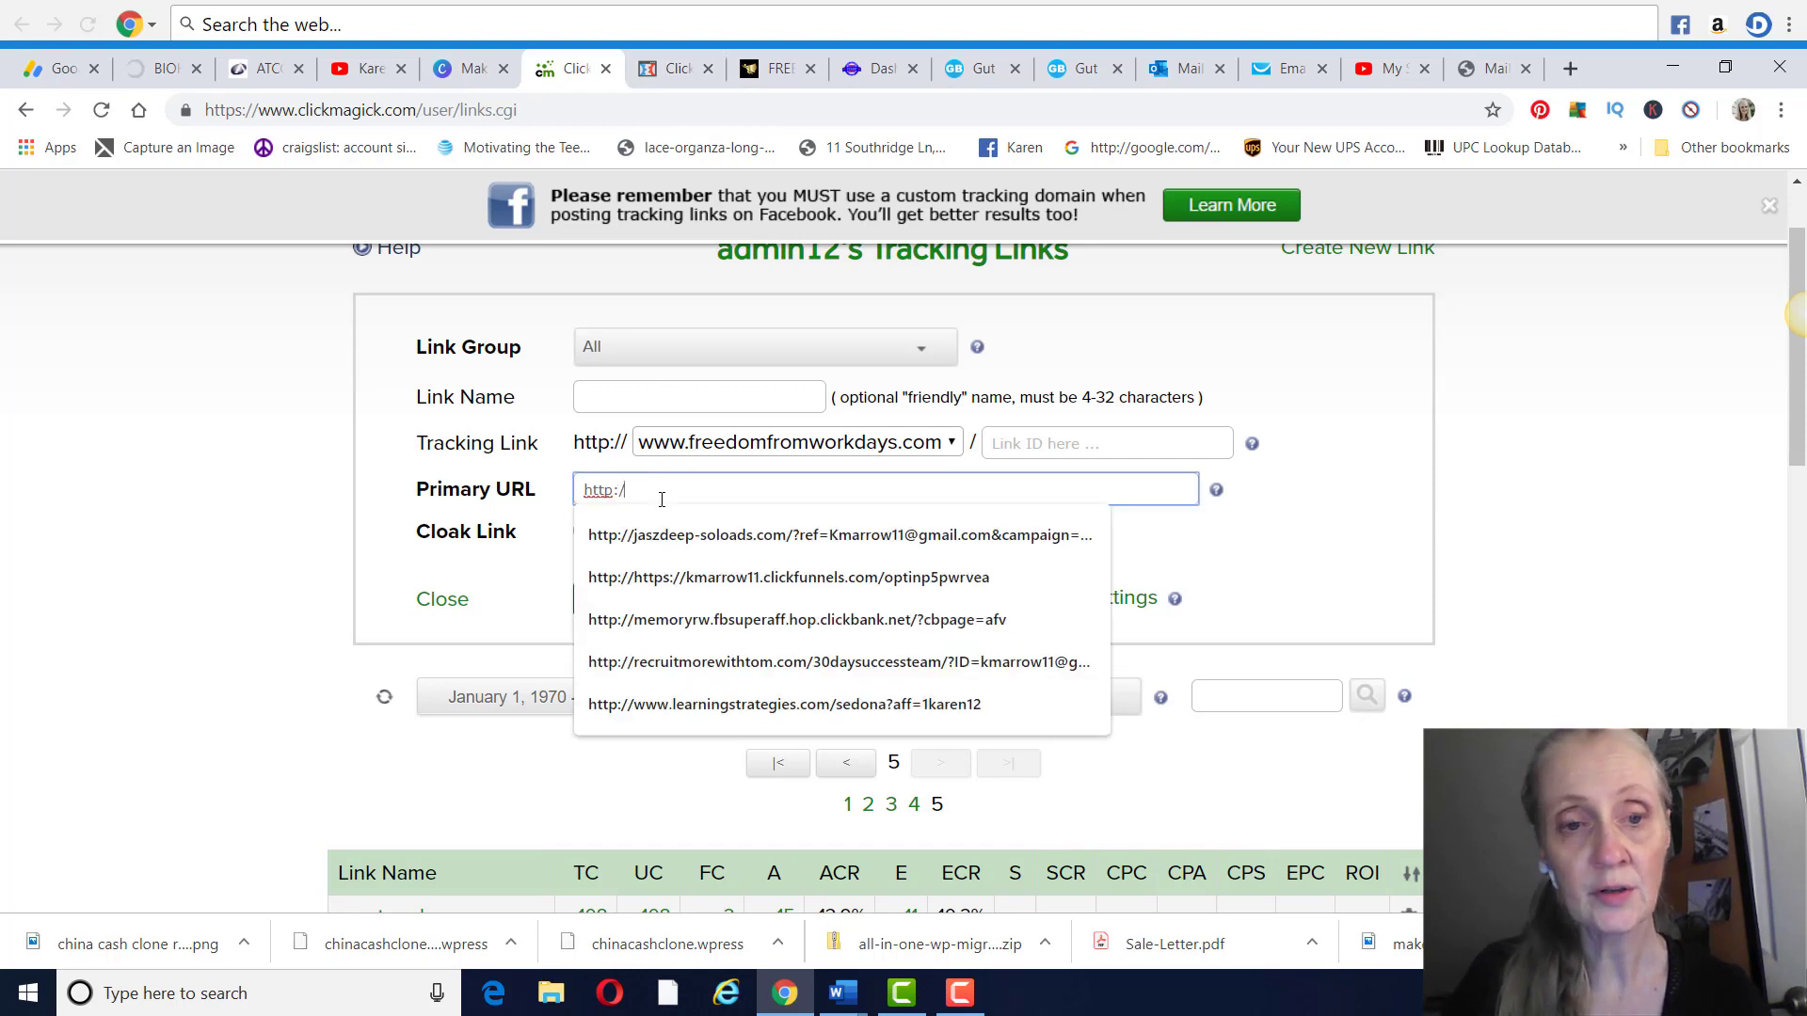
pyautogui.press('BackSpace')
pyautogui.press('BackSpace')
pyautogui.press('BackSpace')
pyautogui.press('BackSpace')
pyautogui.press('BackSpace')
pyautogui.press('BackSpace')
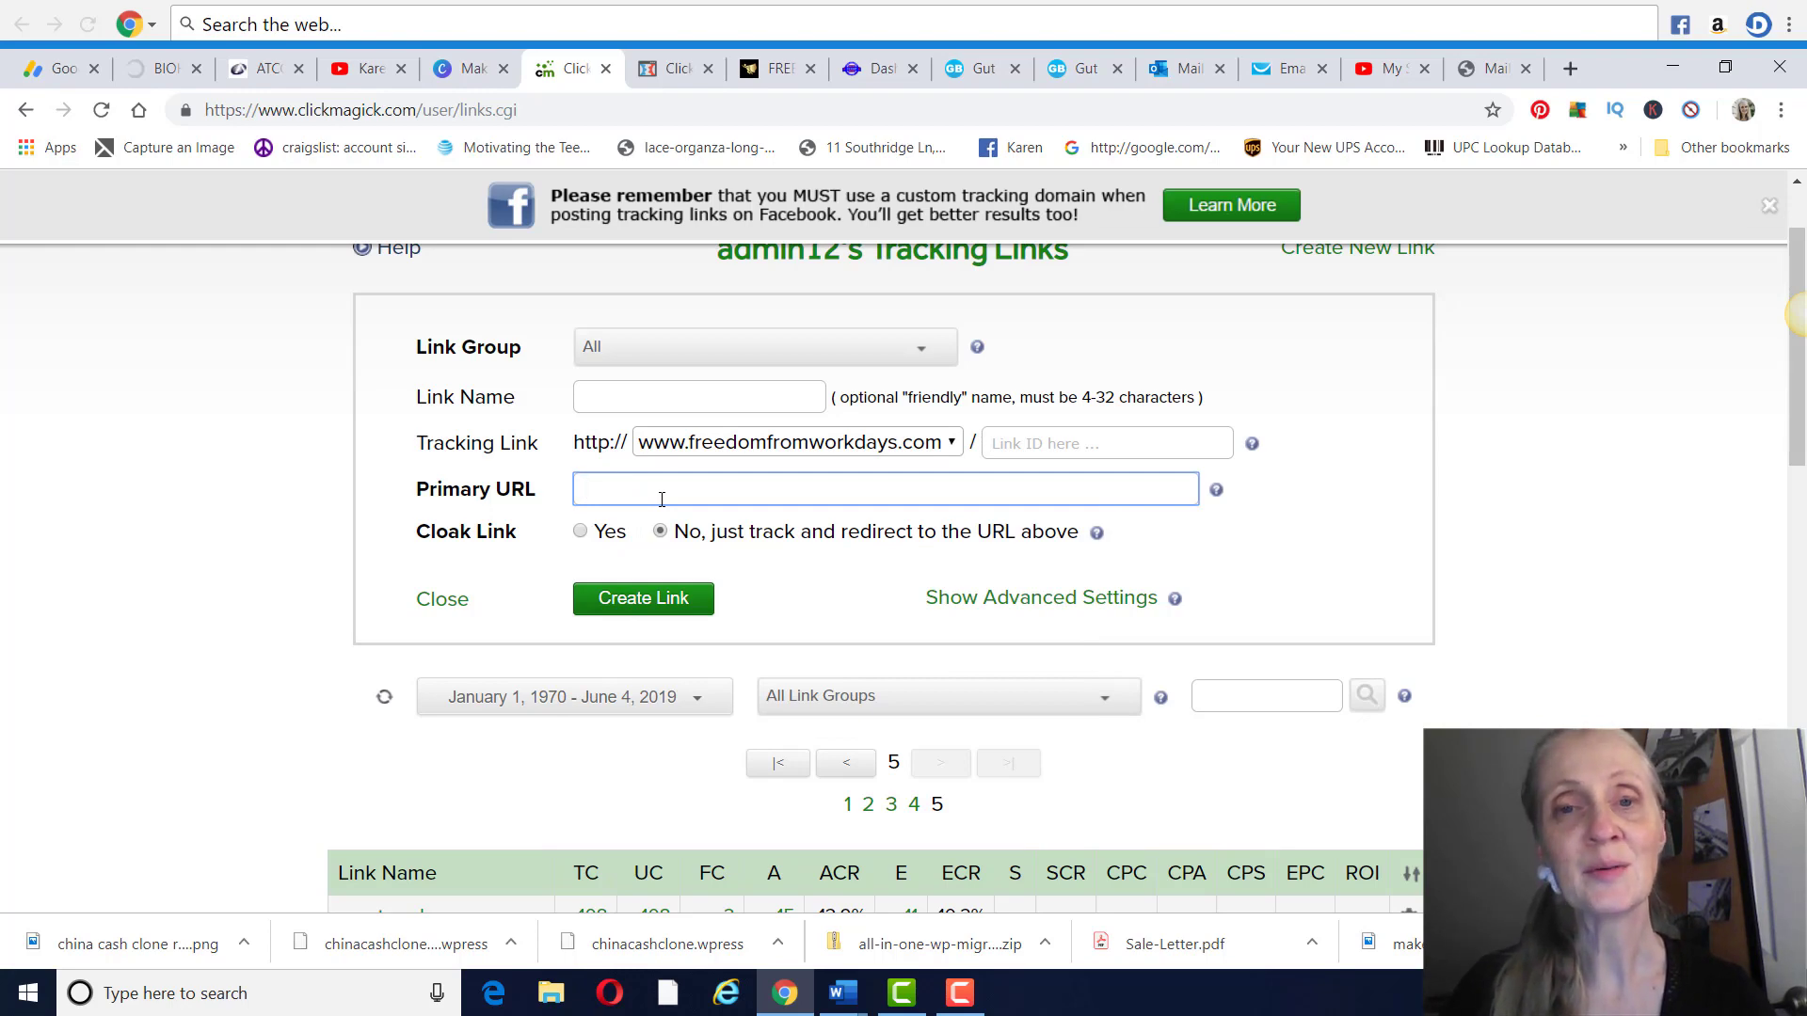
pyautogui.click(669, 70)
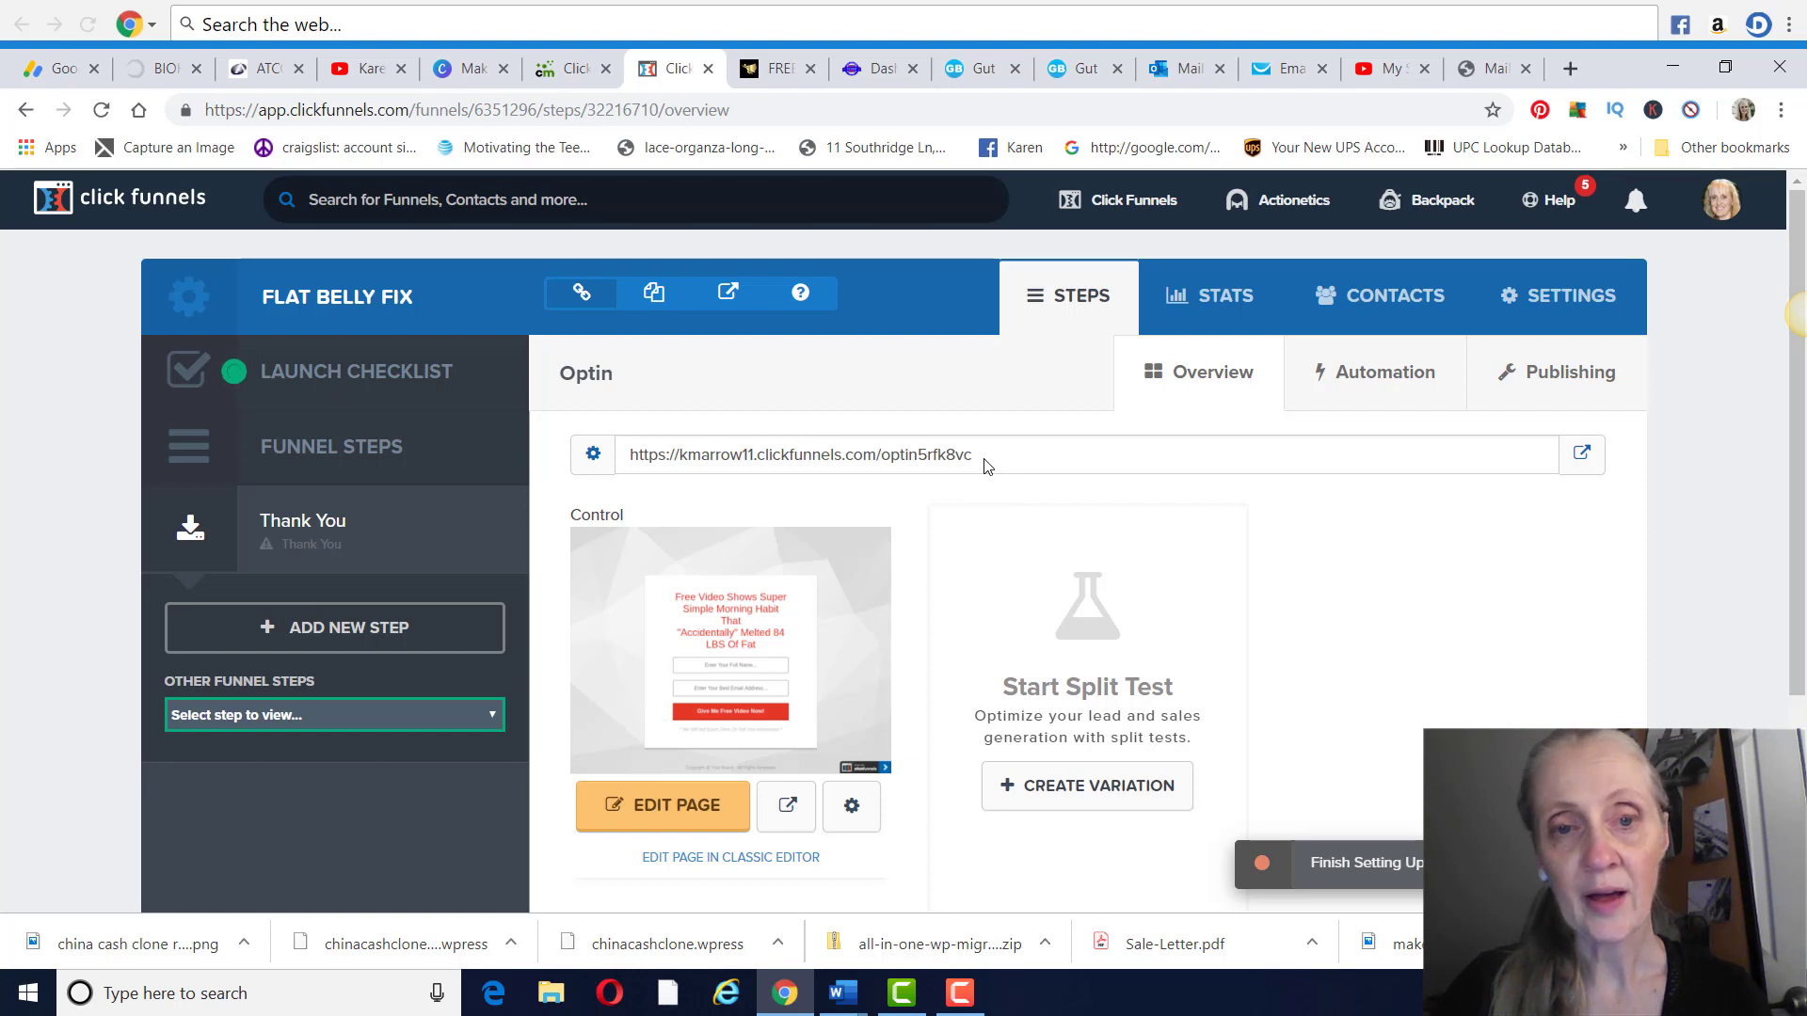
pyautogui.moveTo(985, 465); pyautogui.dragTo(612, 450)
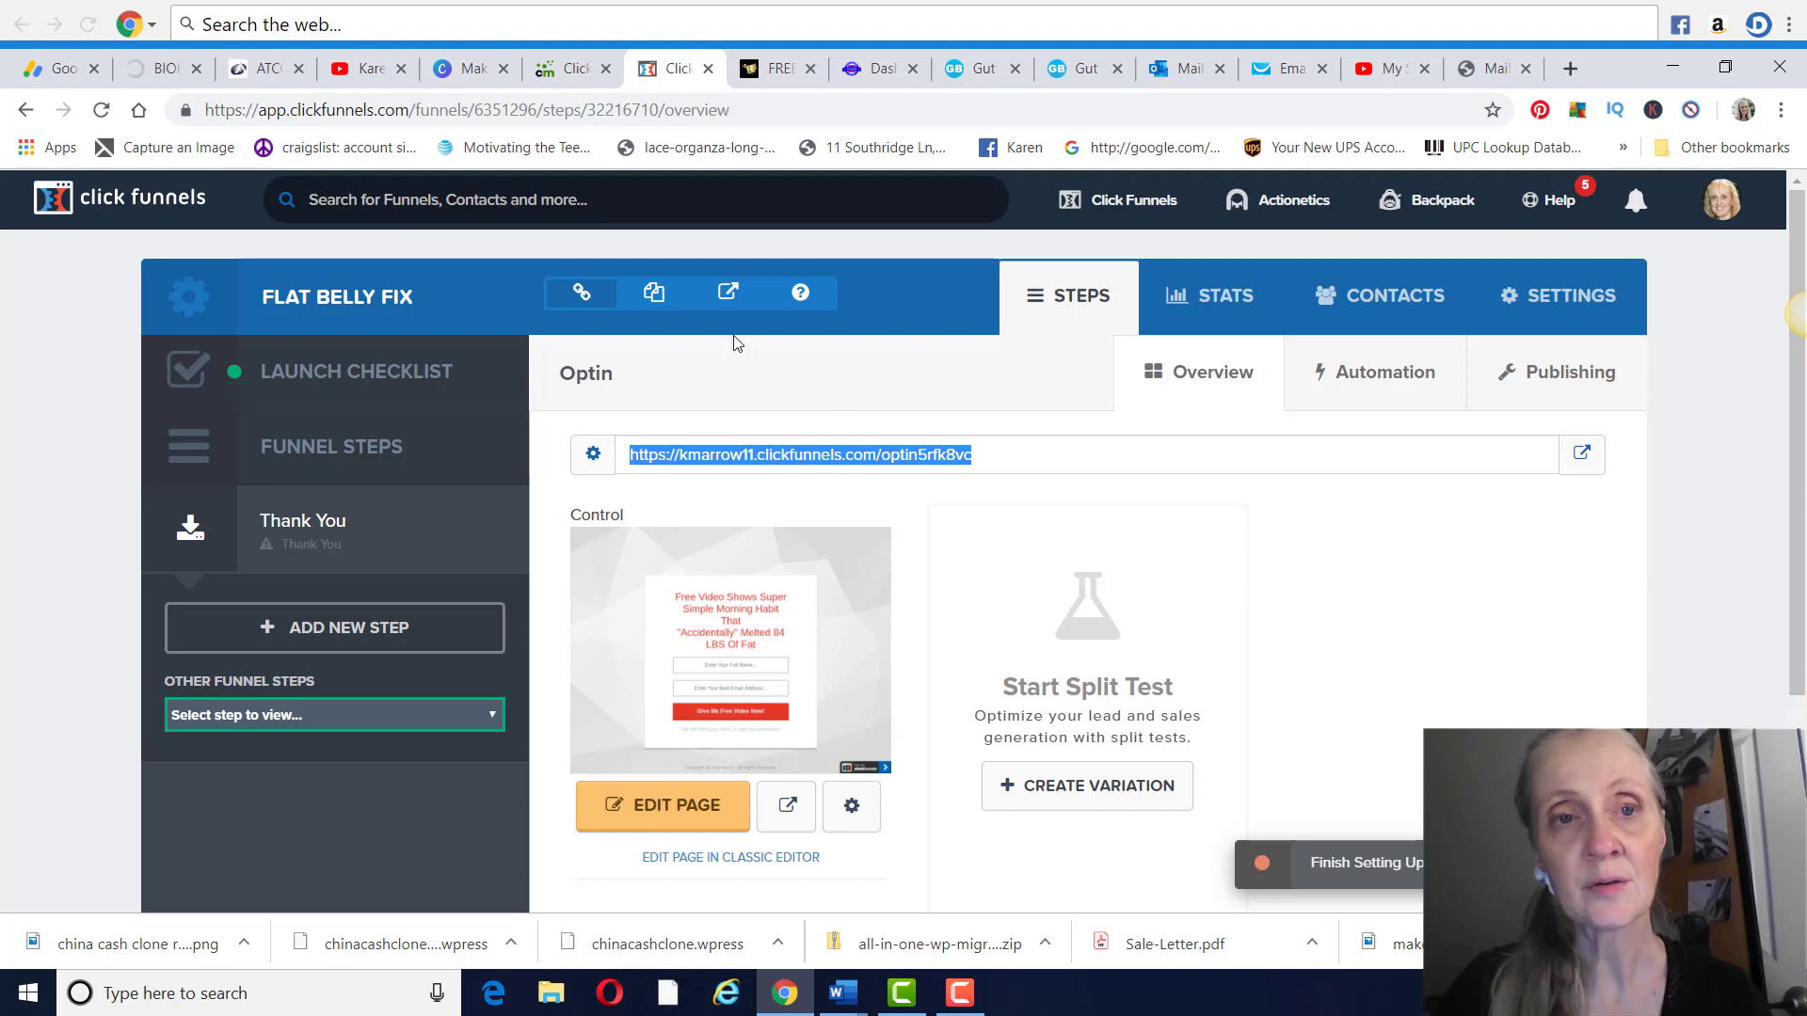
pyautogui.click(569, 68)
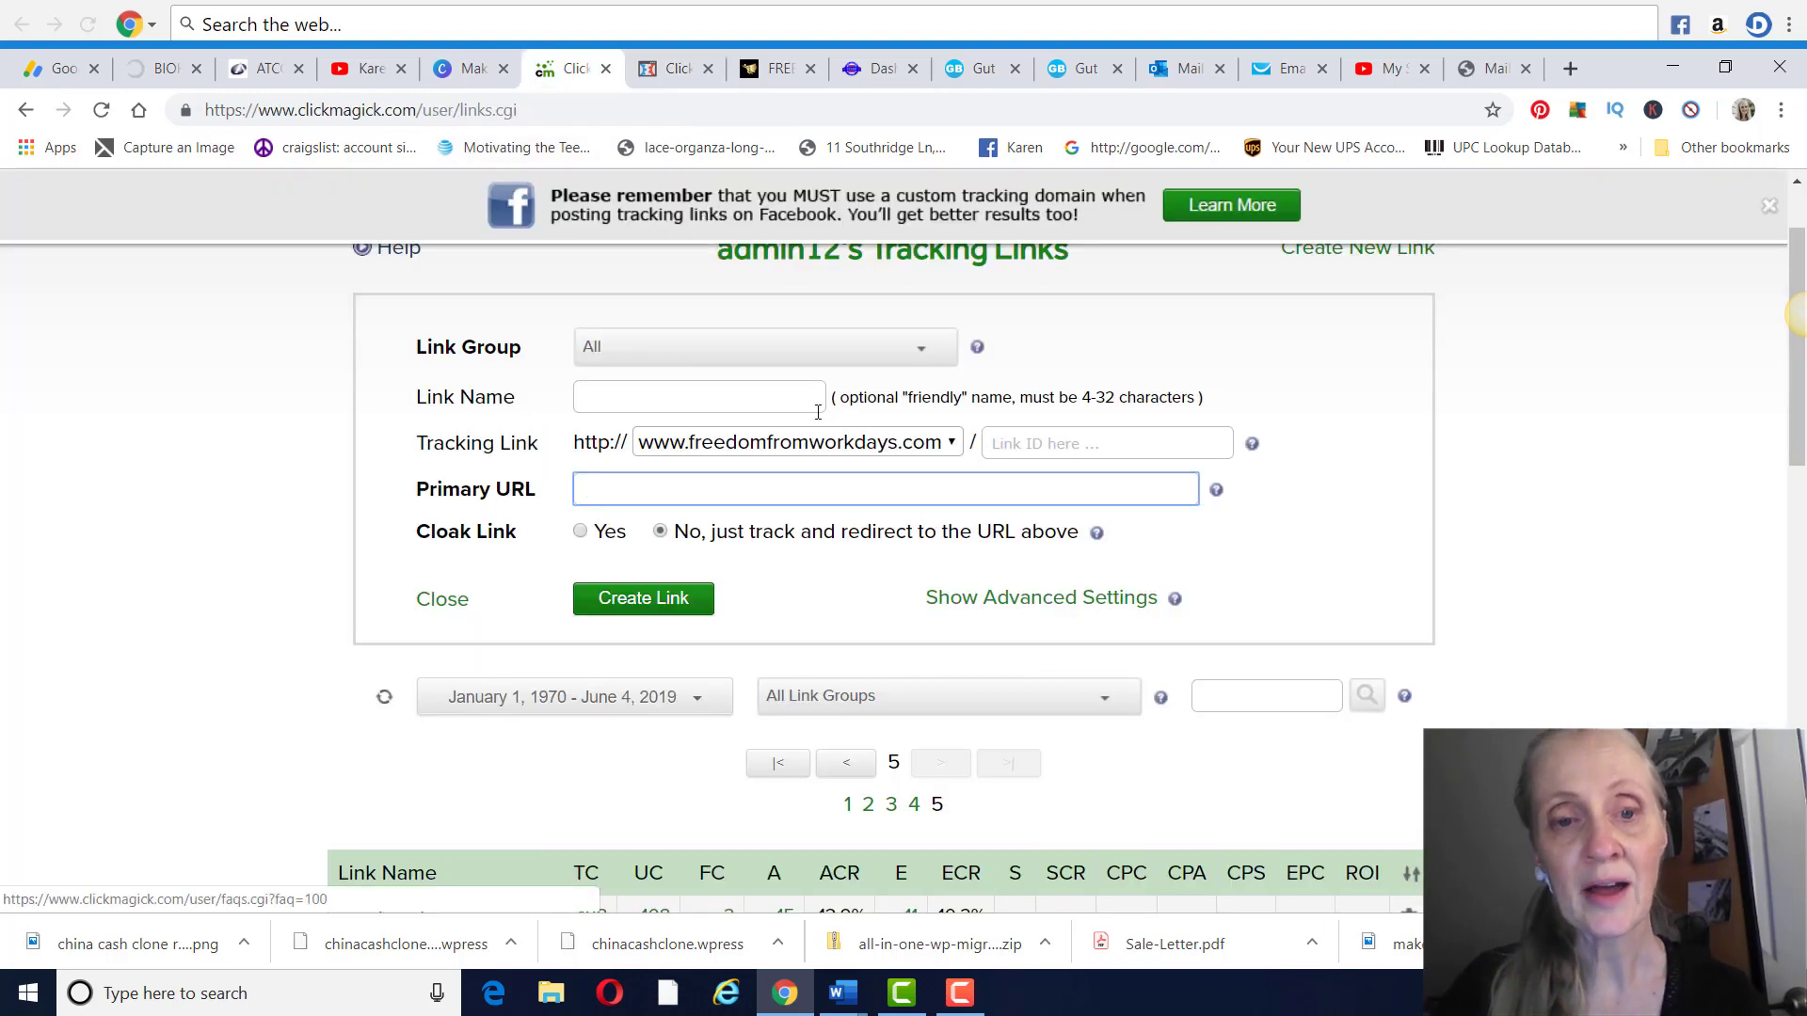
pyautogui.write('https://kmarrow11.clickfunnels.com/optin5rfk8vd')
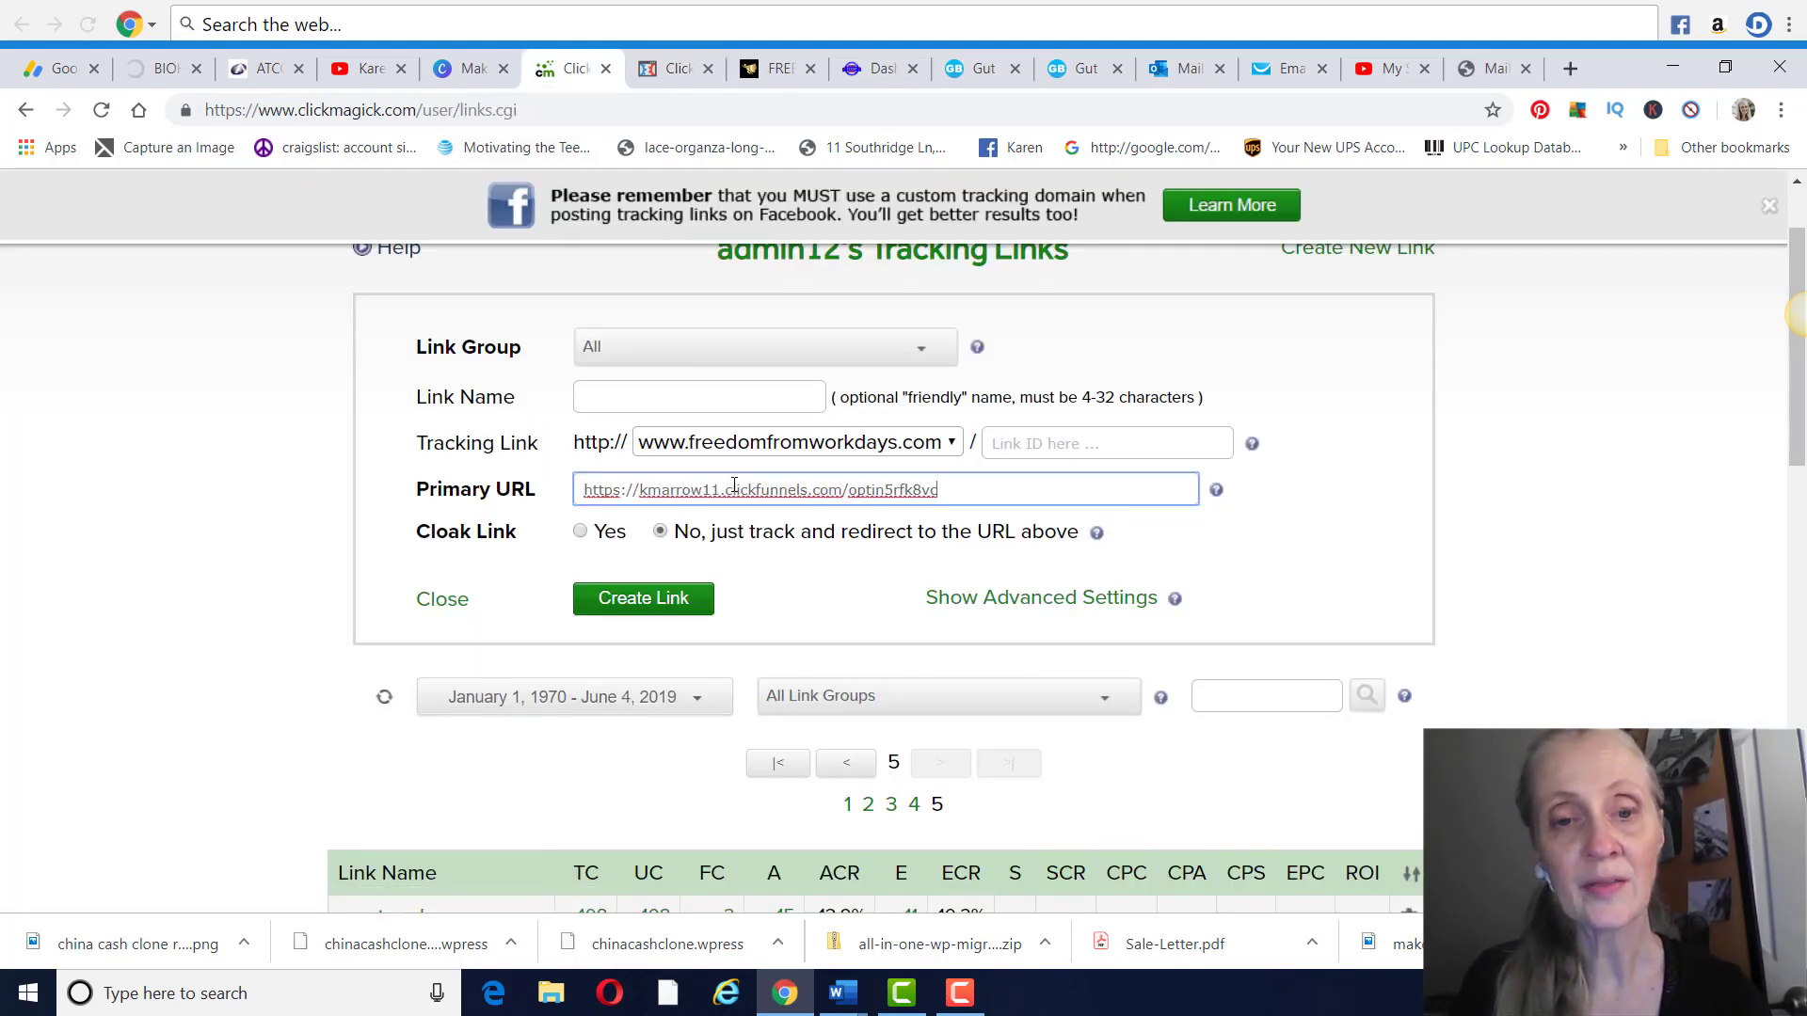
# Set the tracking link's ID to flatbellyfix and its name to Flat Belly Fat, and create the link
pyautogui.click(1036, 446)
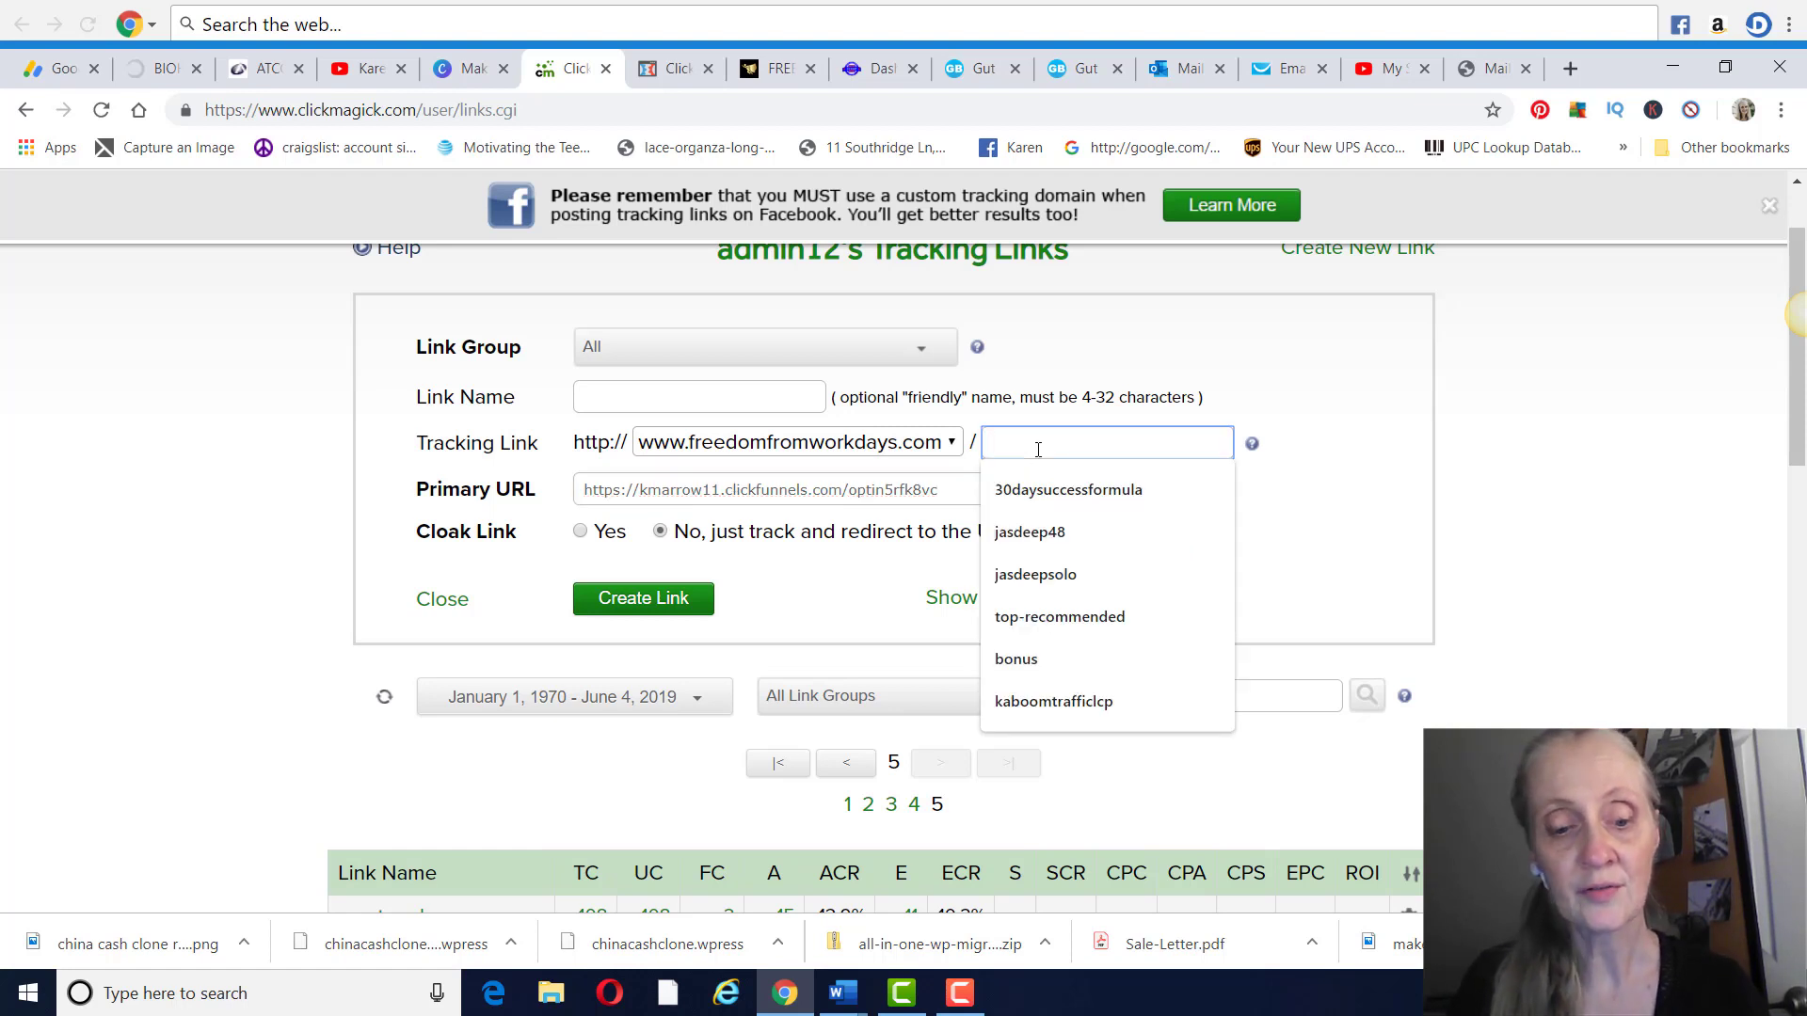
pyautogui.write('flatbellyfix')
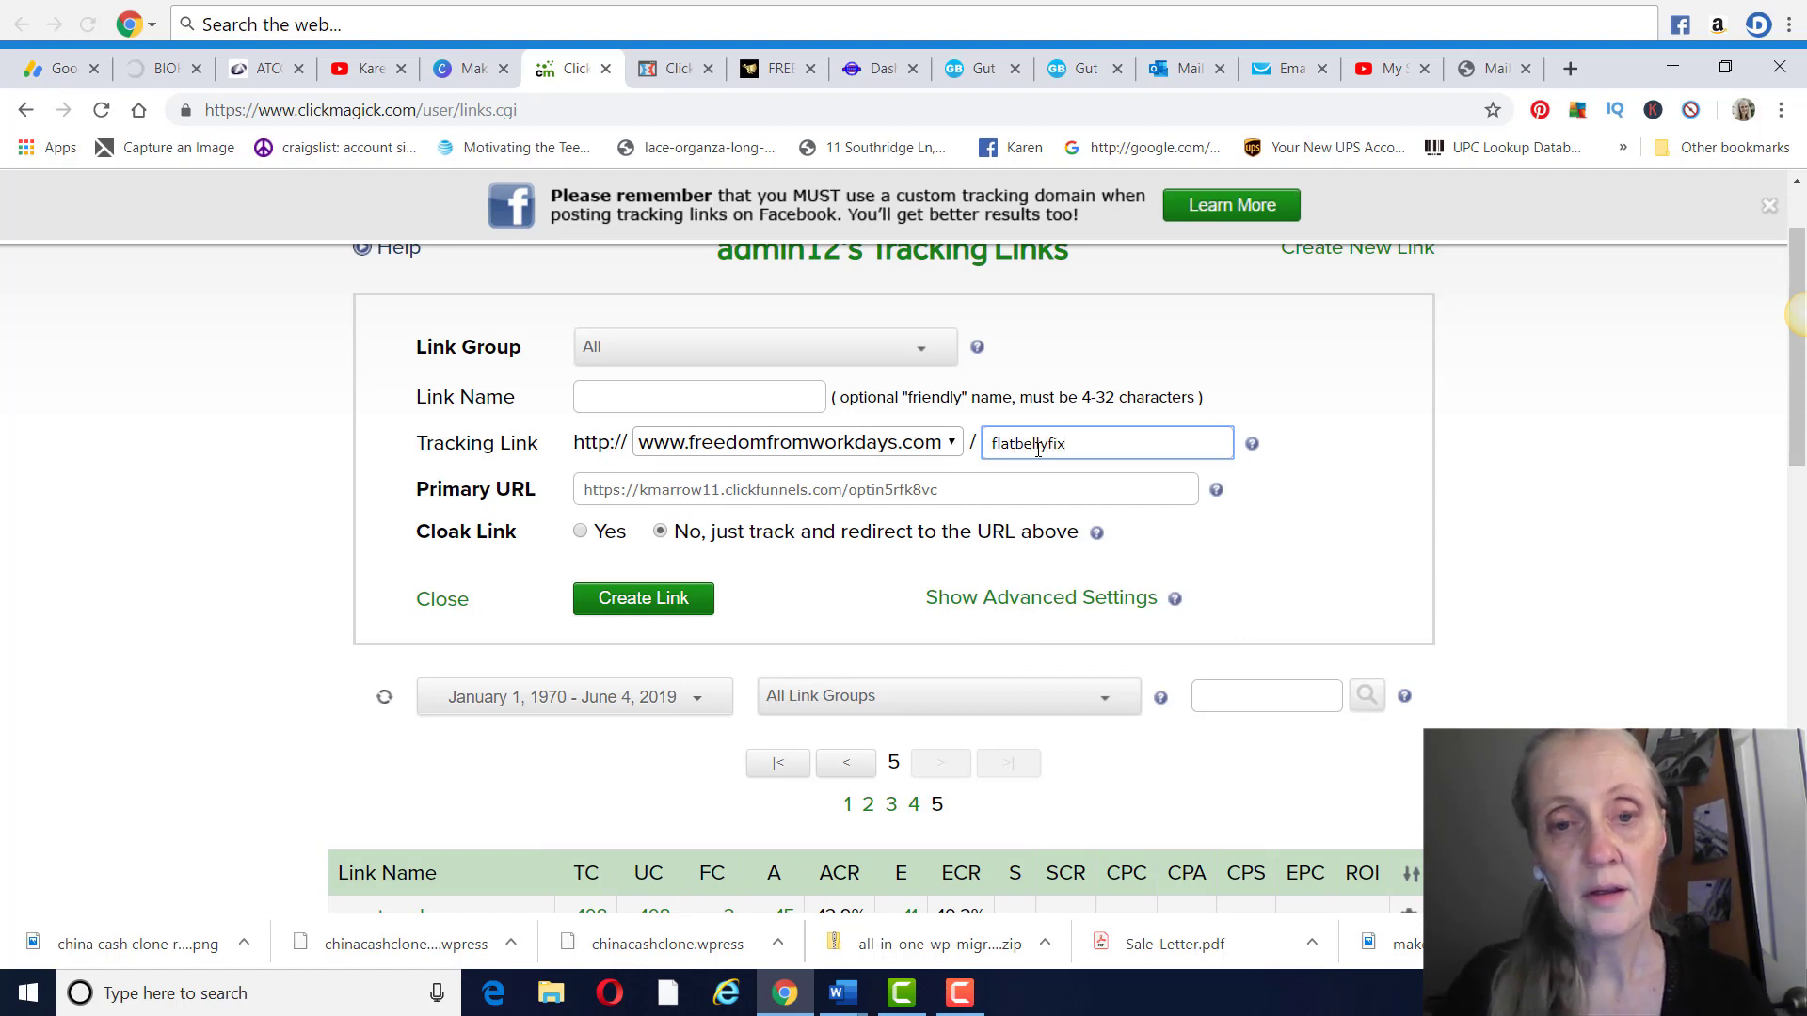
pyautogui.click(706, 398)
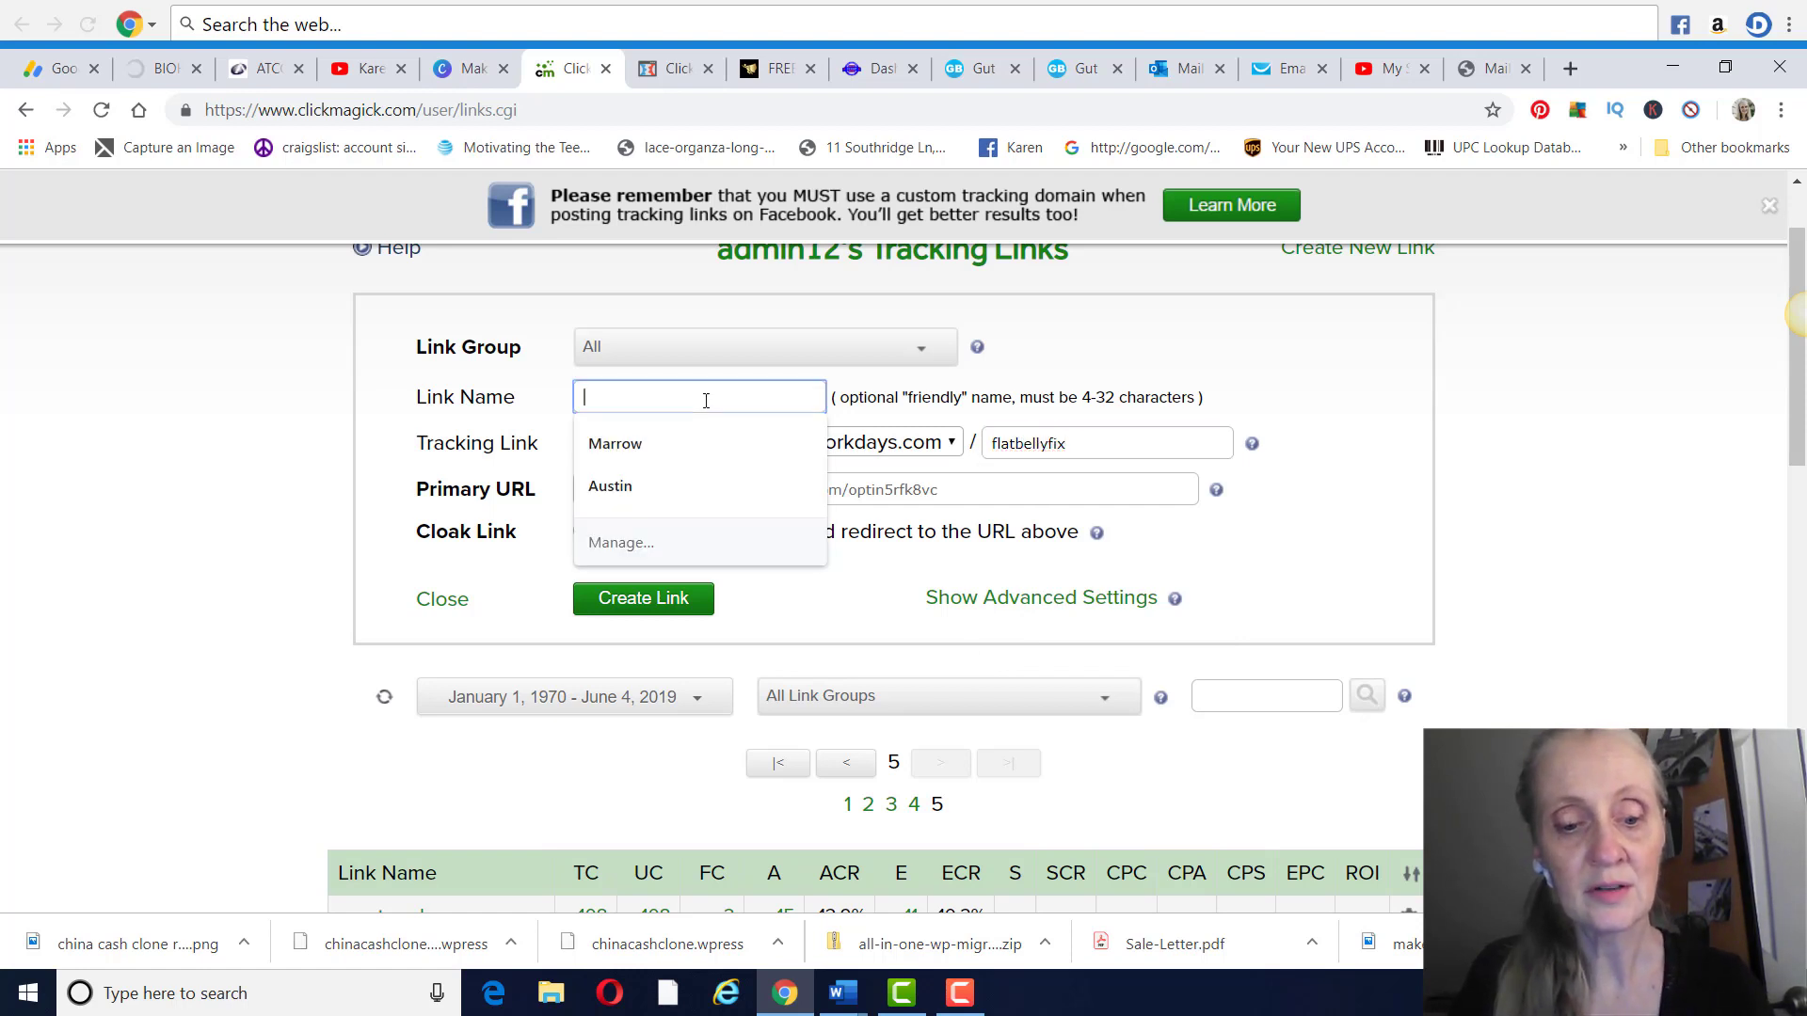
pyautogui.write('Flat B')
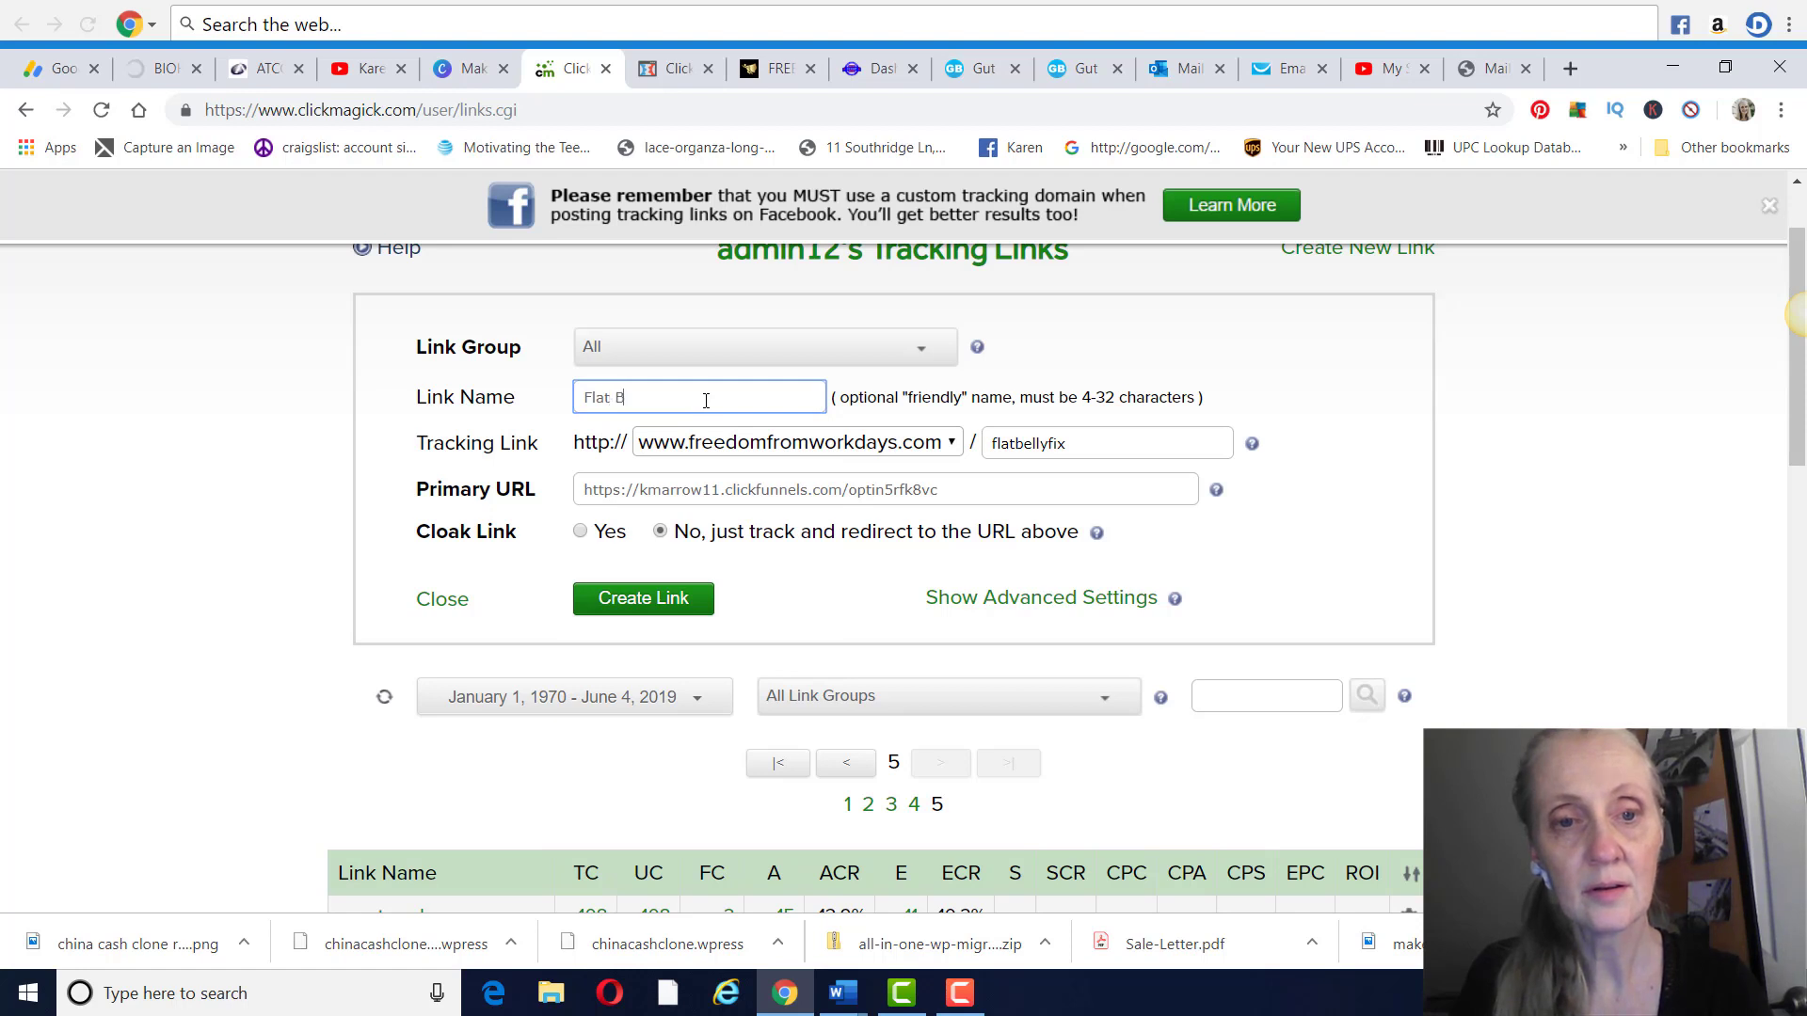
pyautogui.write('elly Fat')
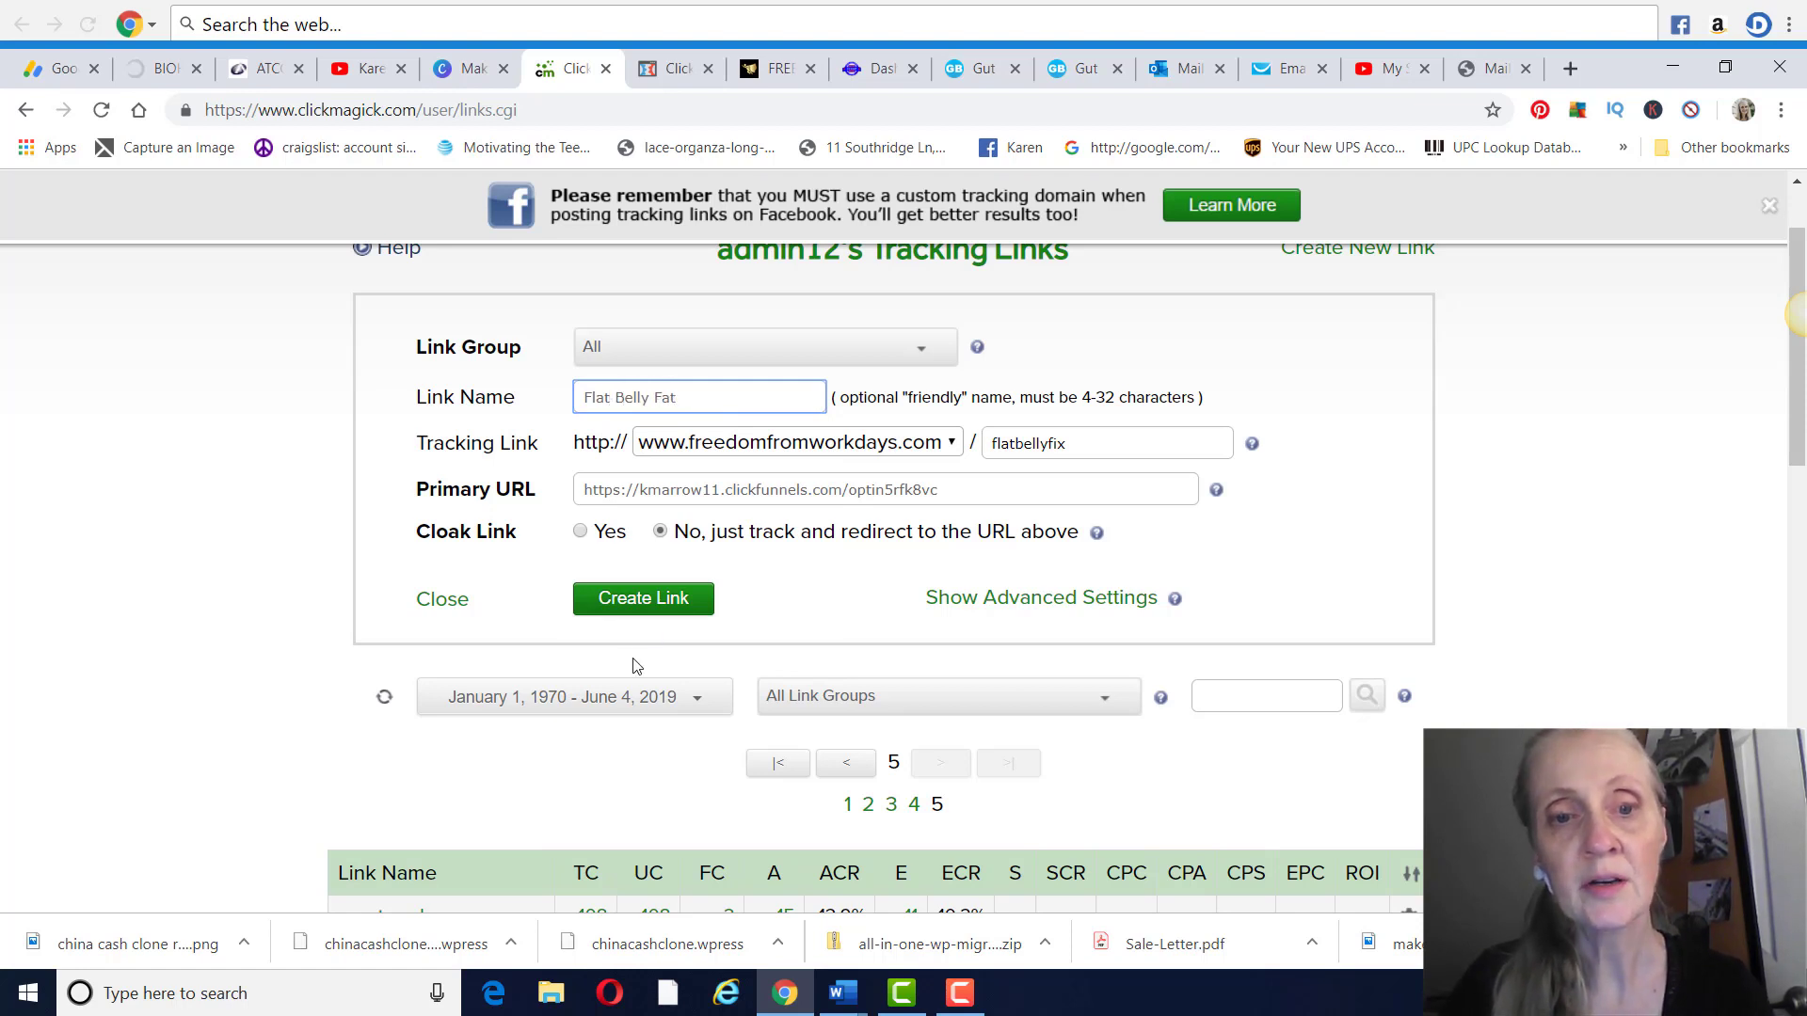
pyautogui.click(646, 613)
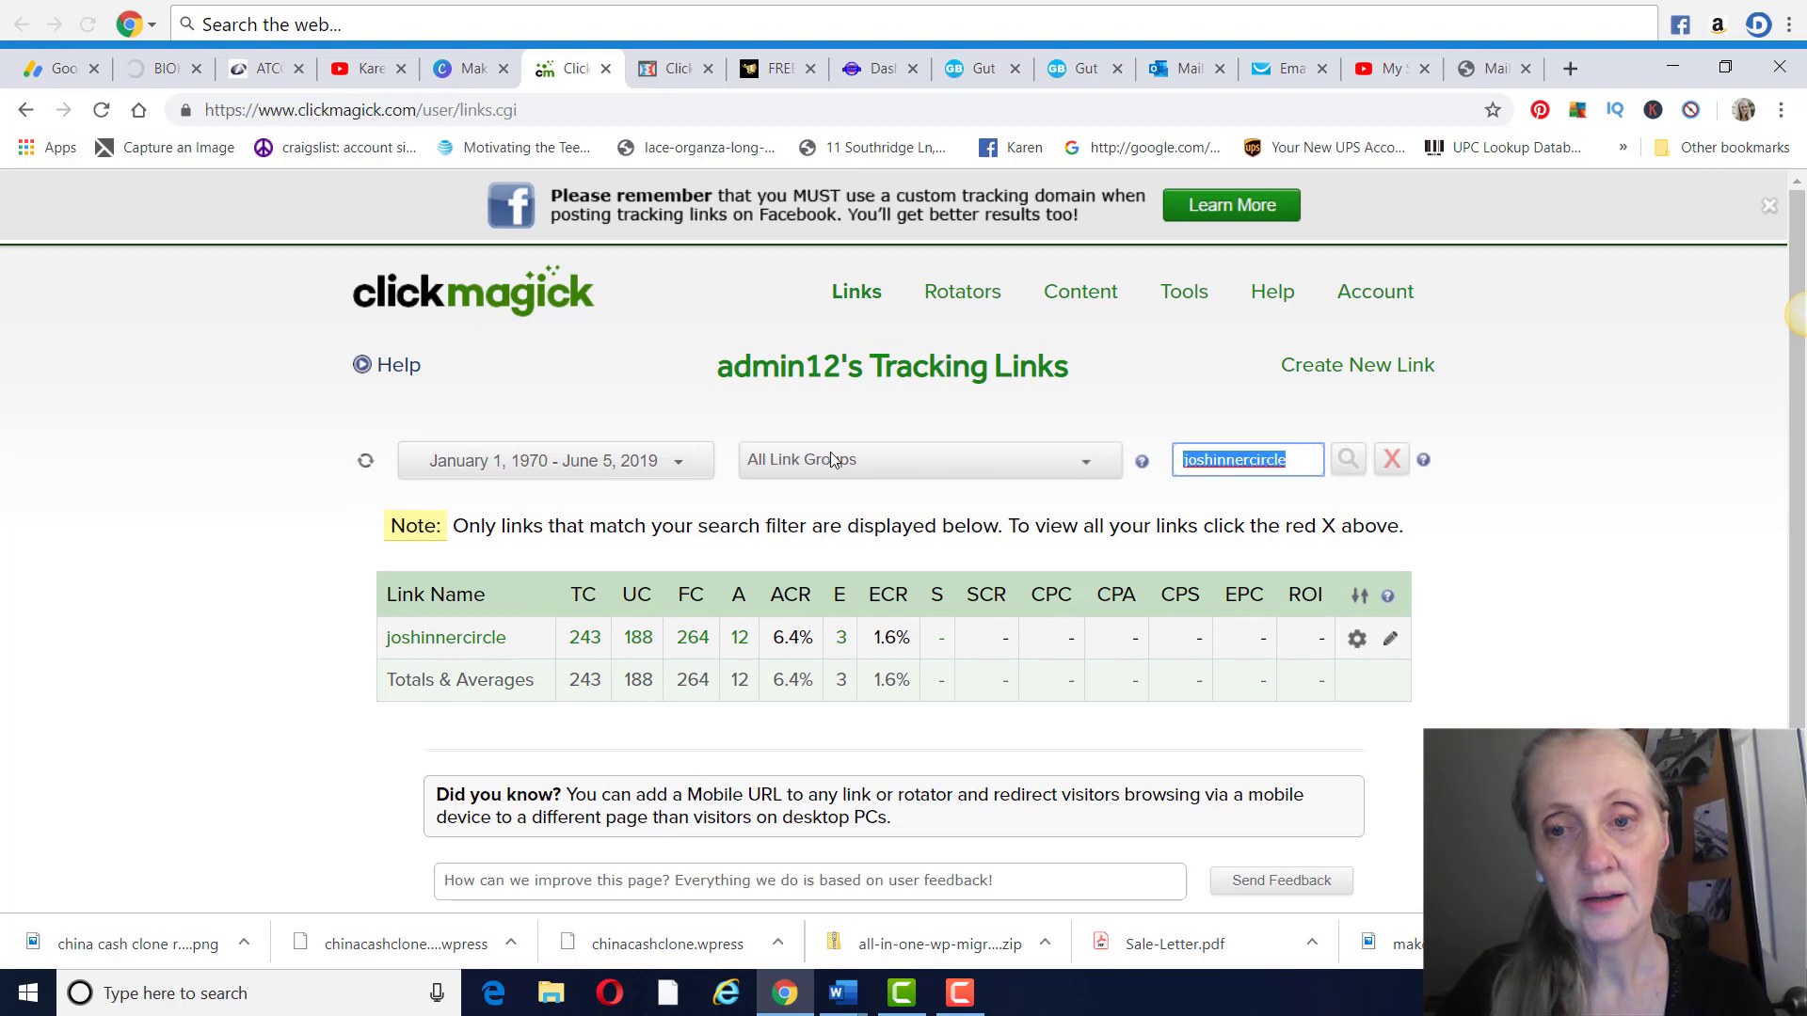
# Search the tracking links for "flat belly fix"
pyautogui.write(']rofit')
pyautogui.press('BackSpace')
pyautogui.press('BackSpace')
pyautogui.press('BackSpace')
pyautogui.press('BackSpace')
pyautogui.press('BackSpace')
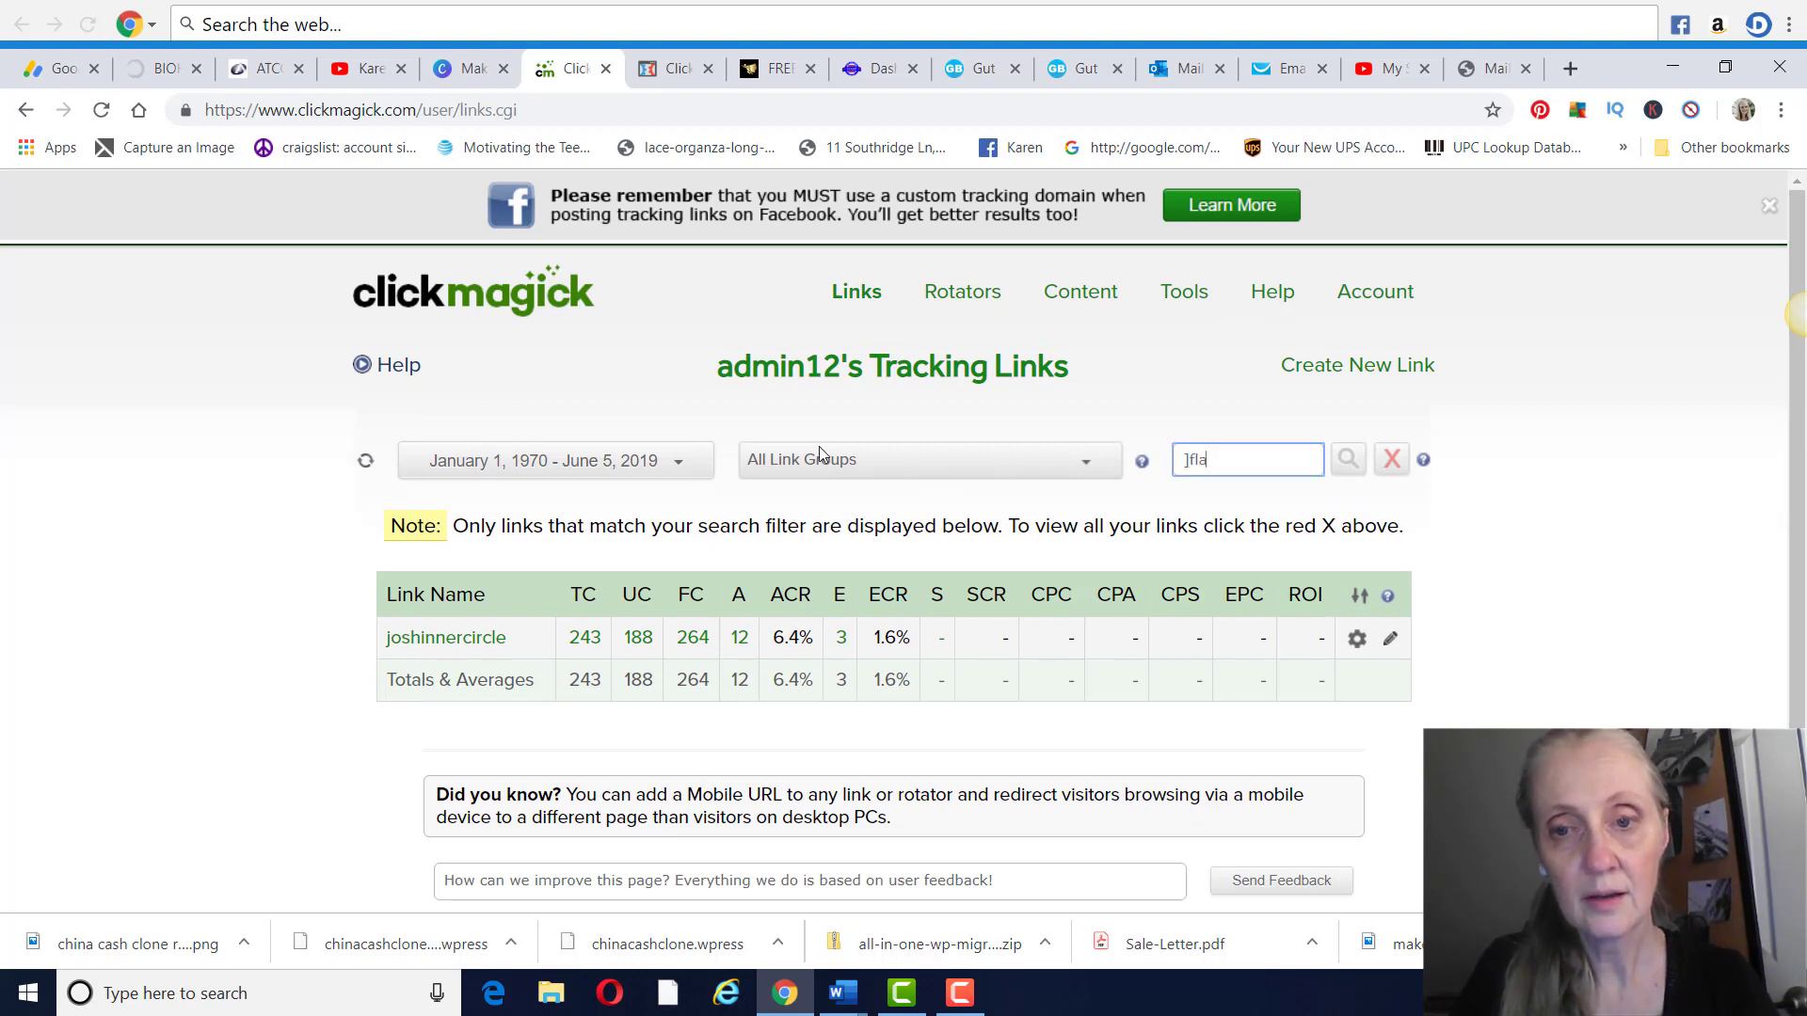
pyautogui.write('flat ')
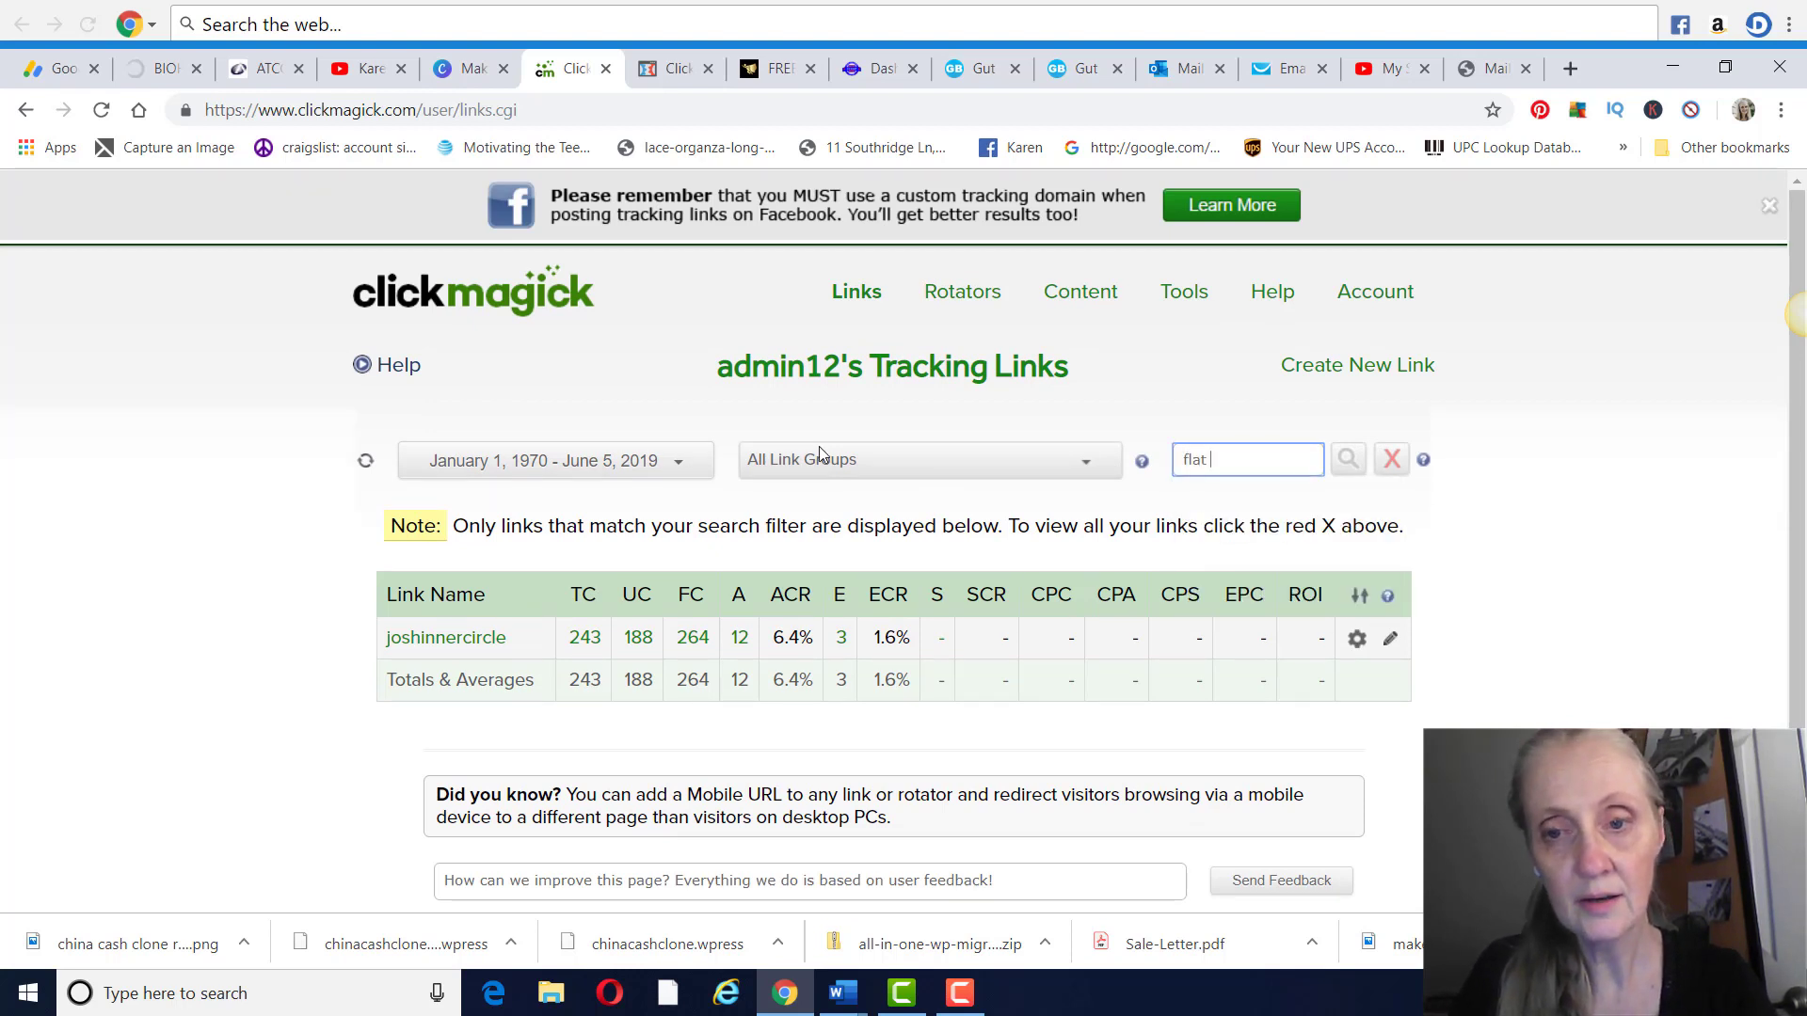
pyautogui.write('belly fix')
pyautogui.press('Return')
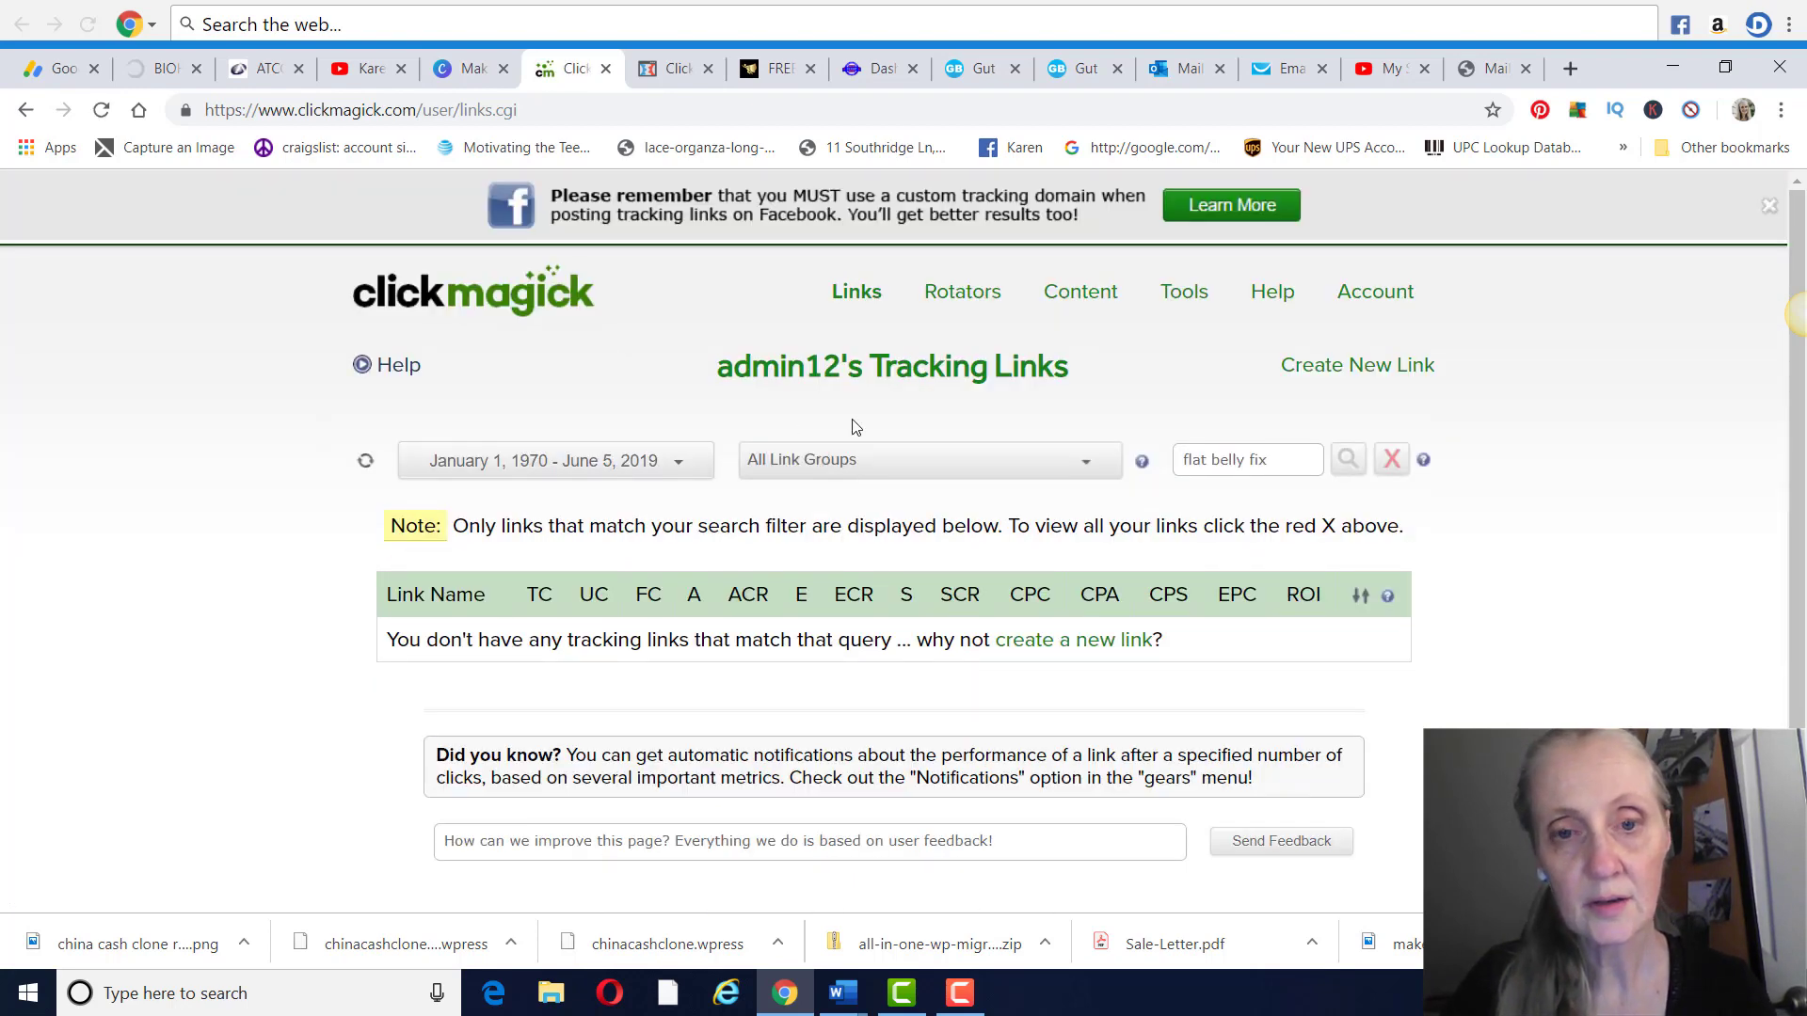
# Clear the search filter and open the settings of the Flat Belly Fat link on page 2 of the tracking links
pyautogui.click(856, 293)
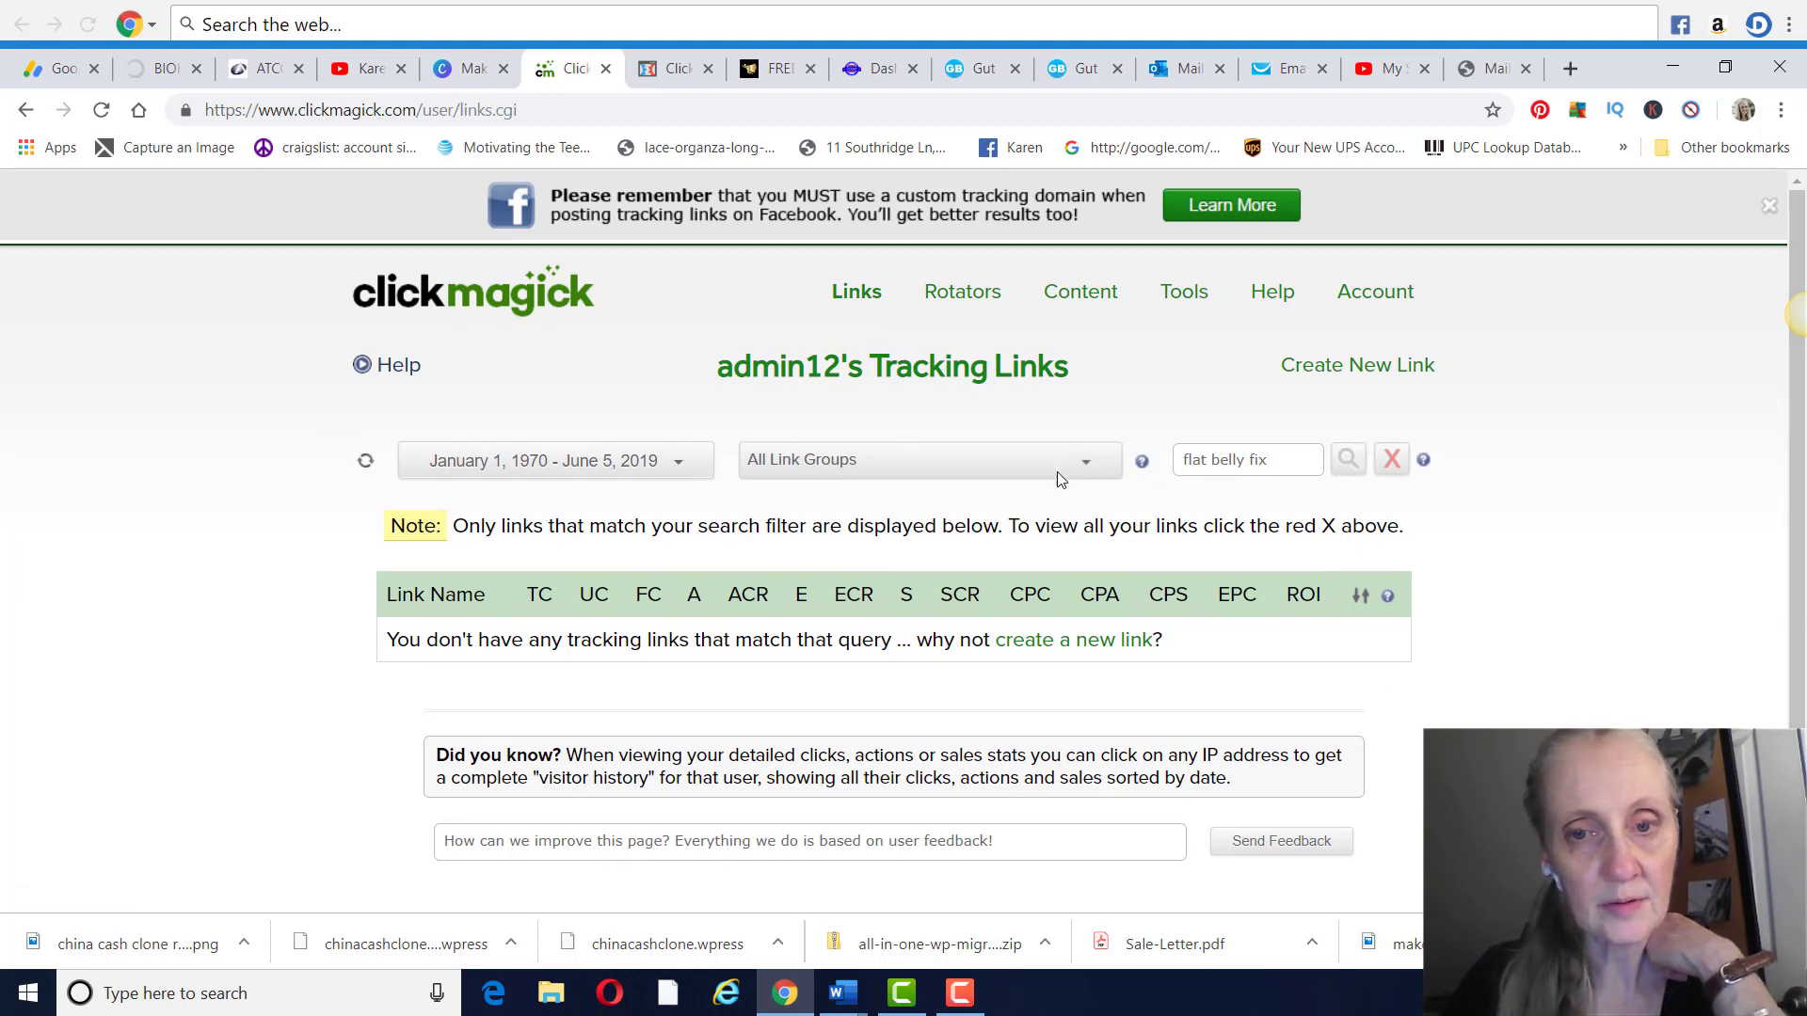
pyautogui.click(1390, 460)
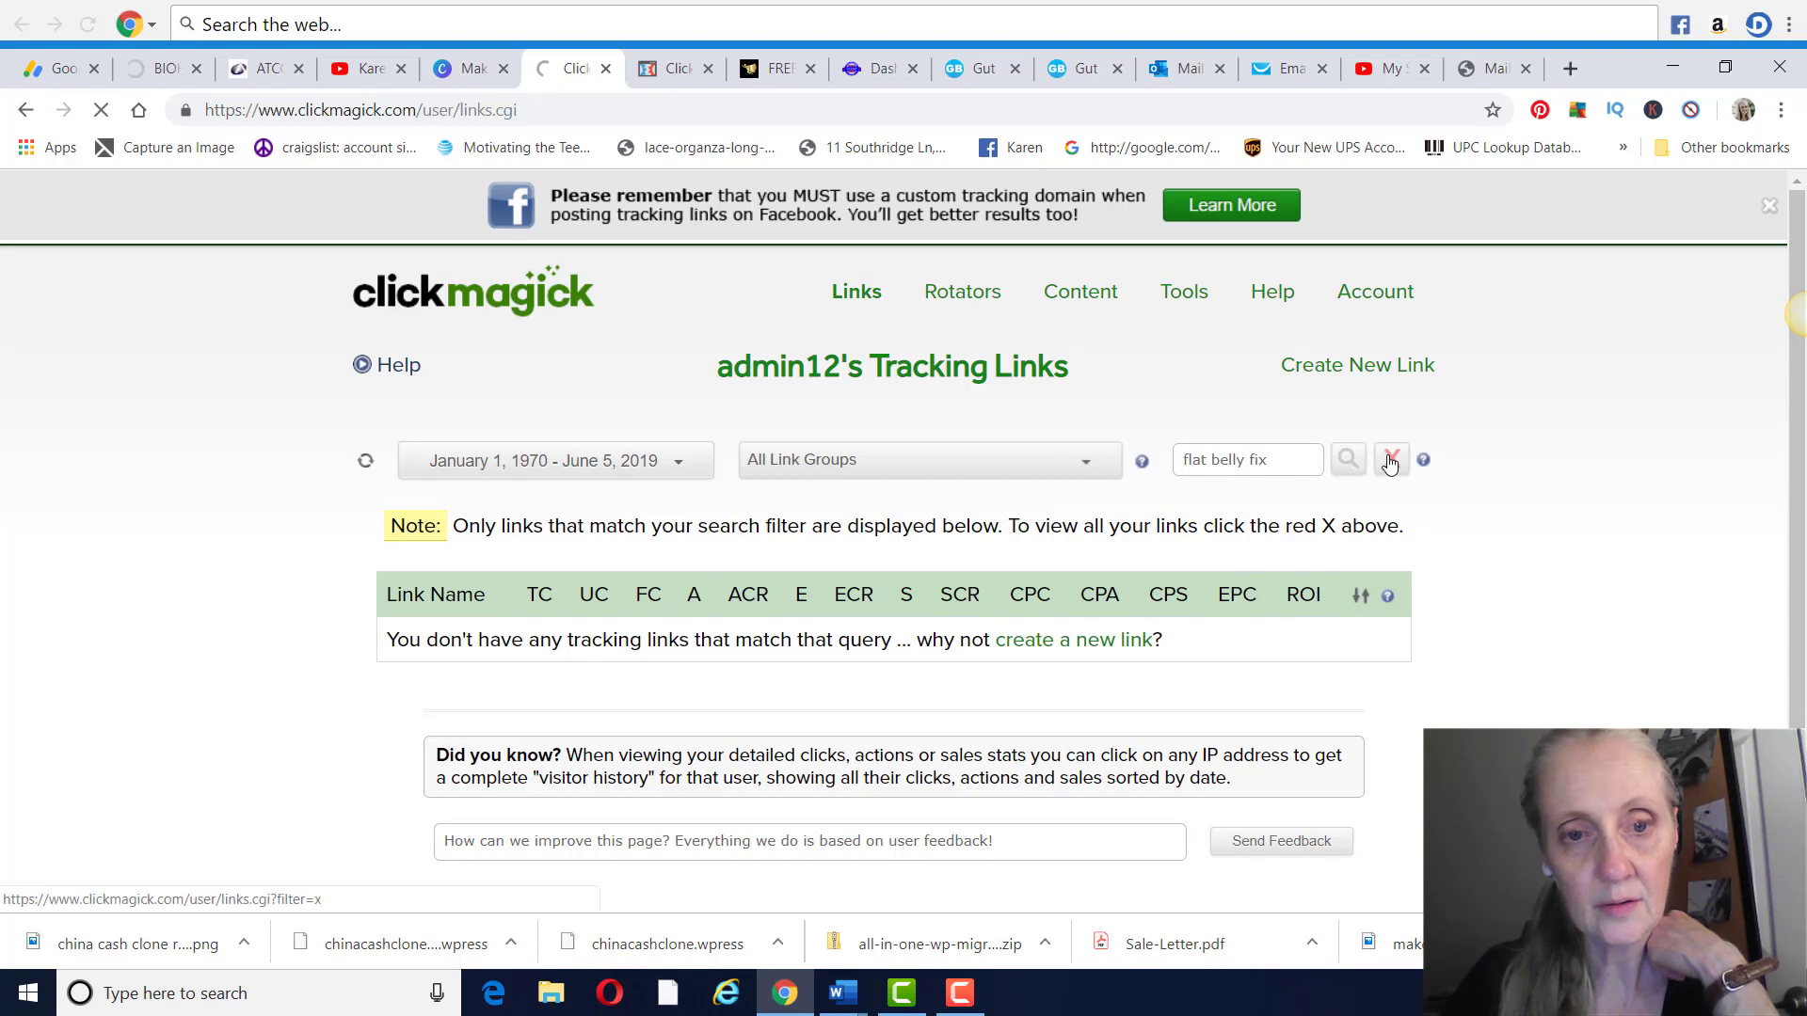
pyautogui.scroll(-5, 1167, 444)
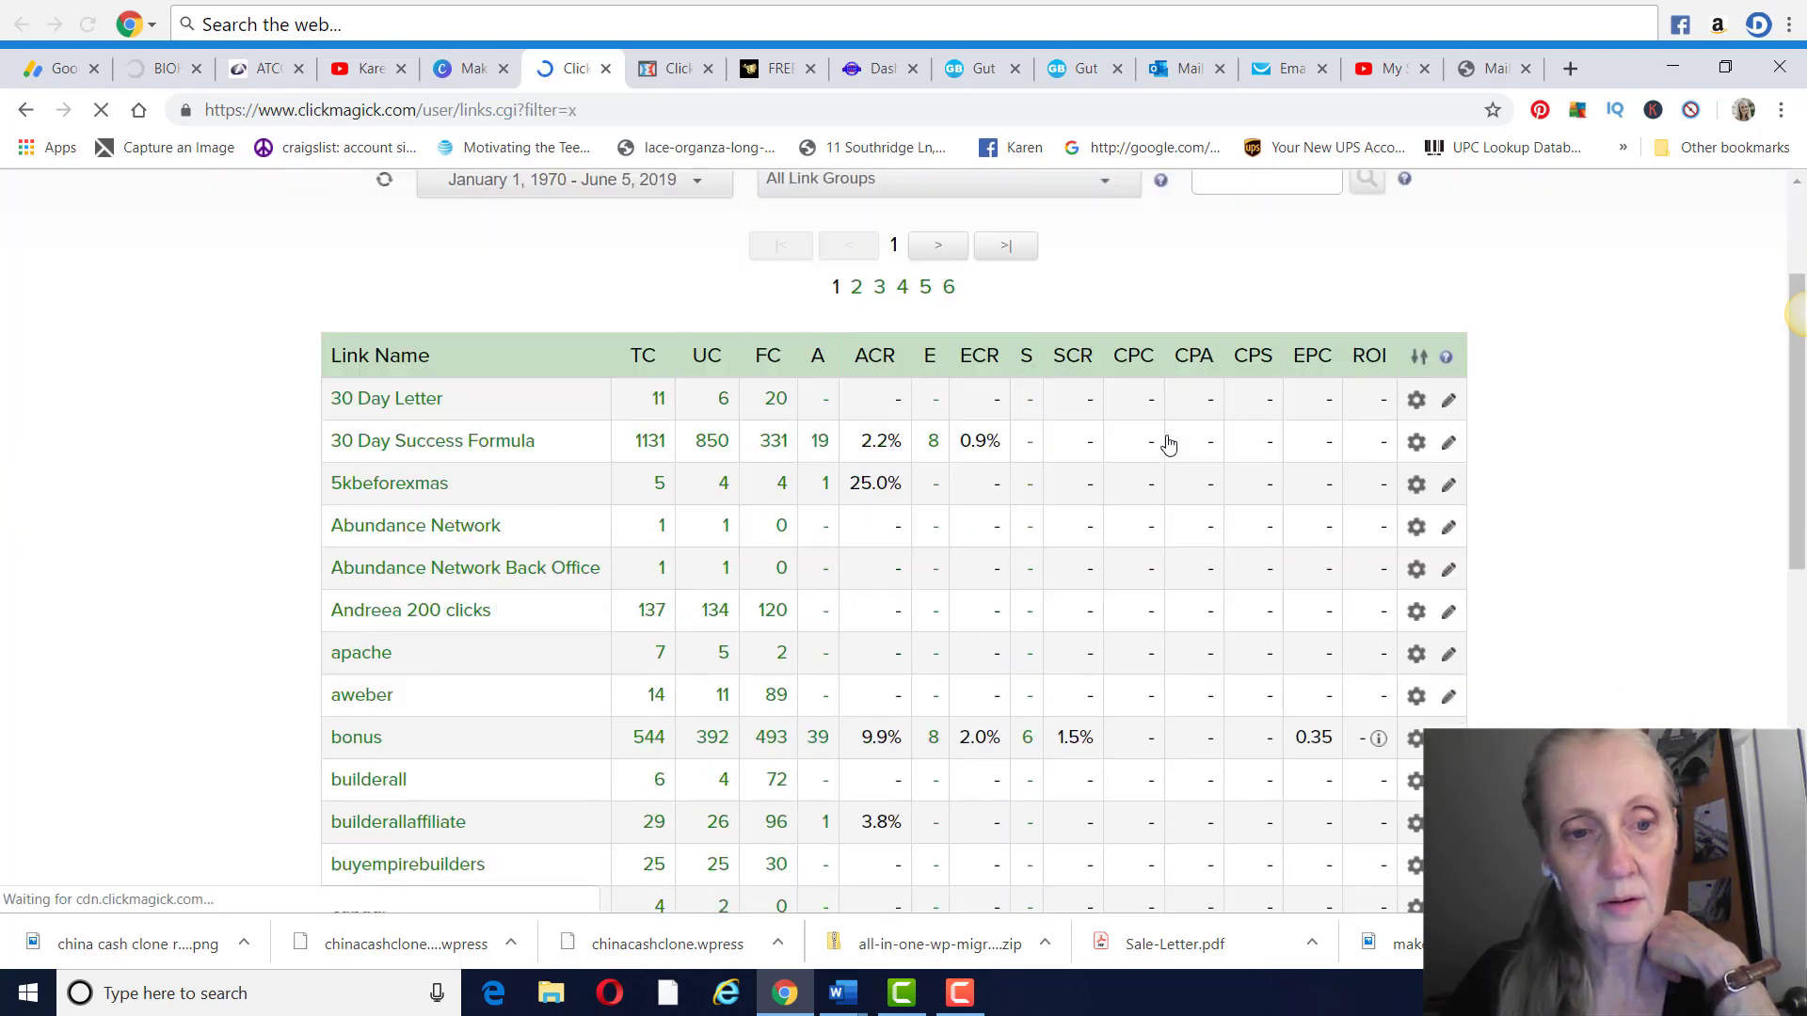
pyautogui.scroll(-4, 1167, 443)
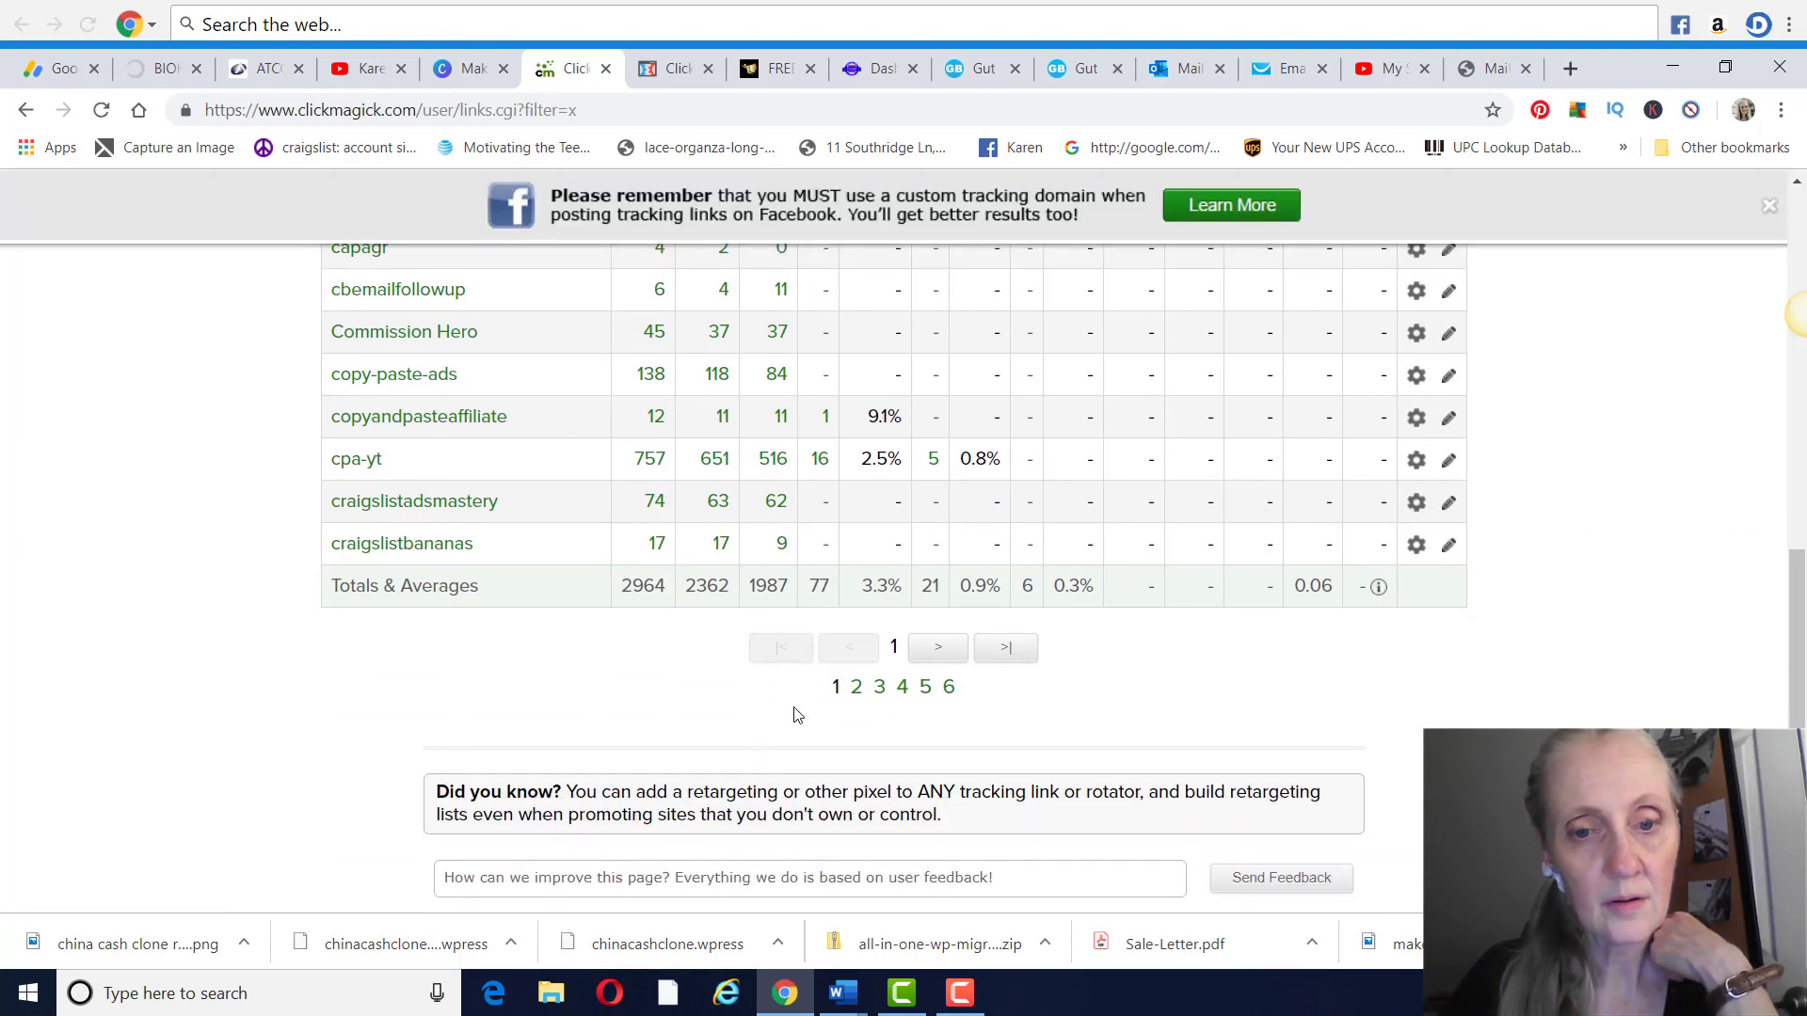
pyautogui.click(857, 687)
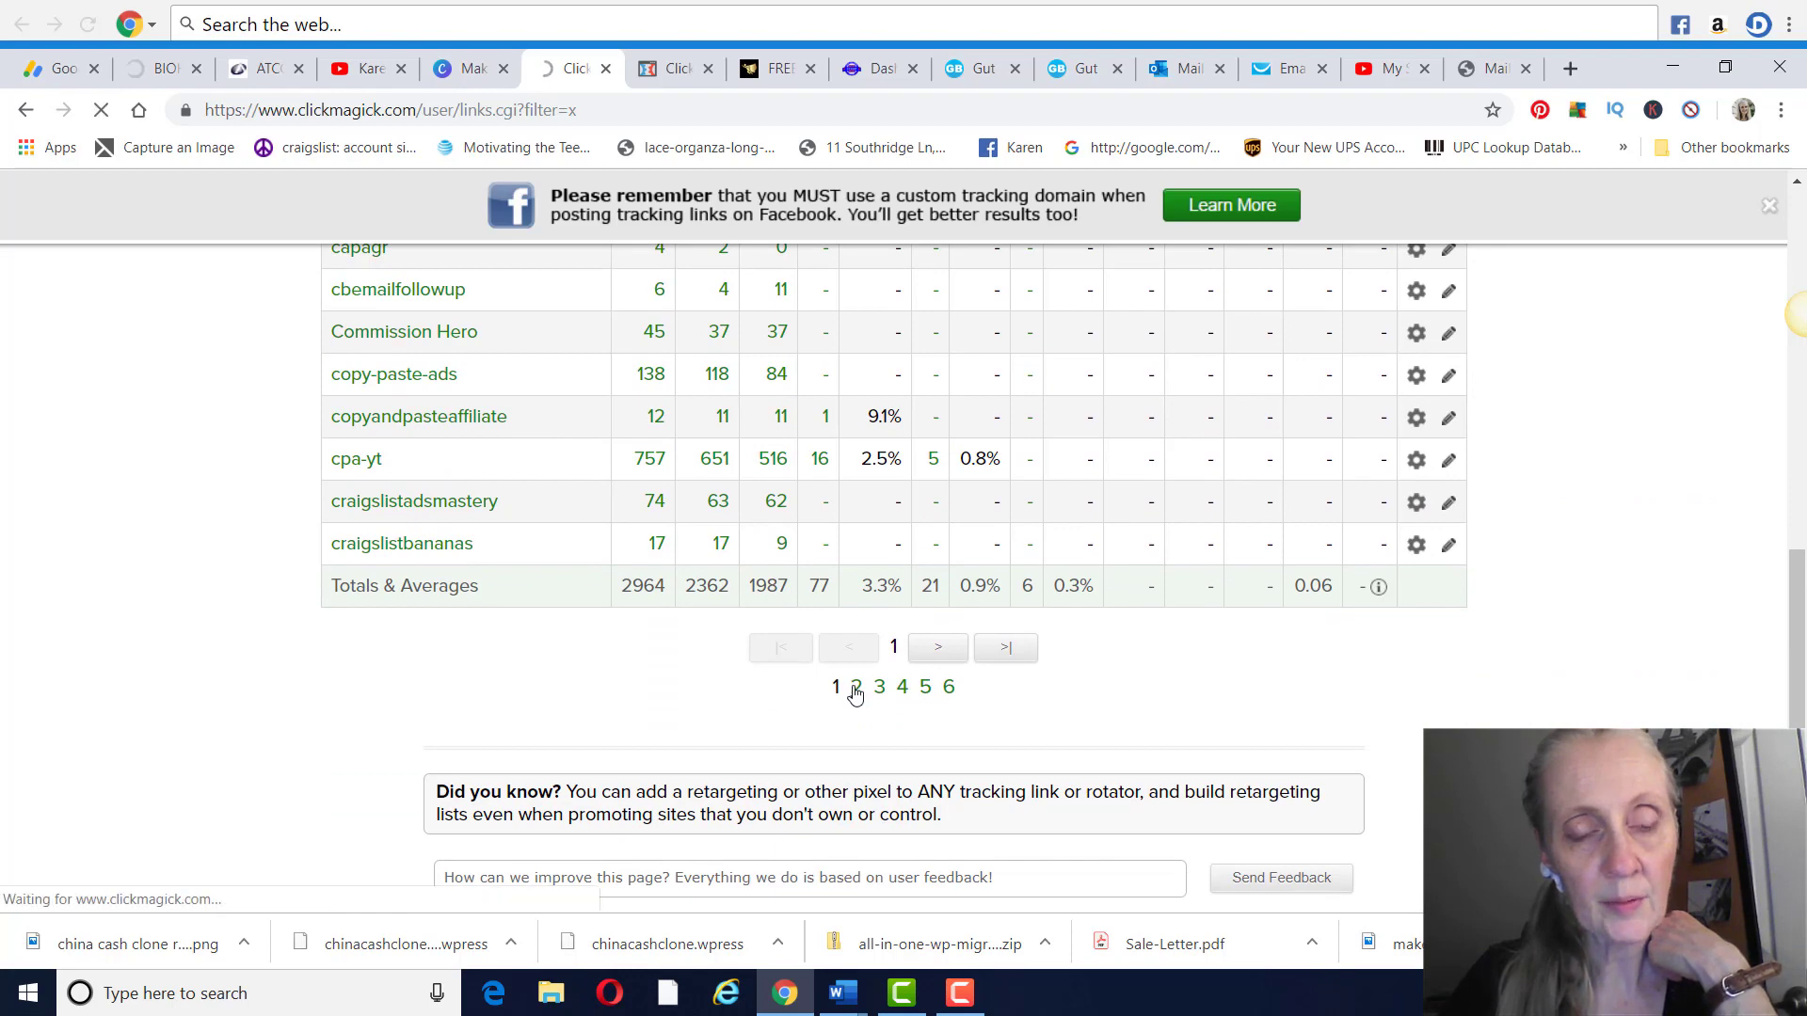
pyautogui.scroll(-2, 935, 595)
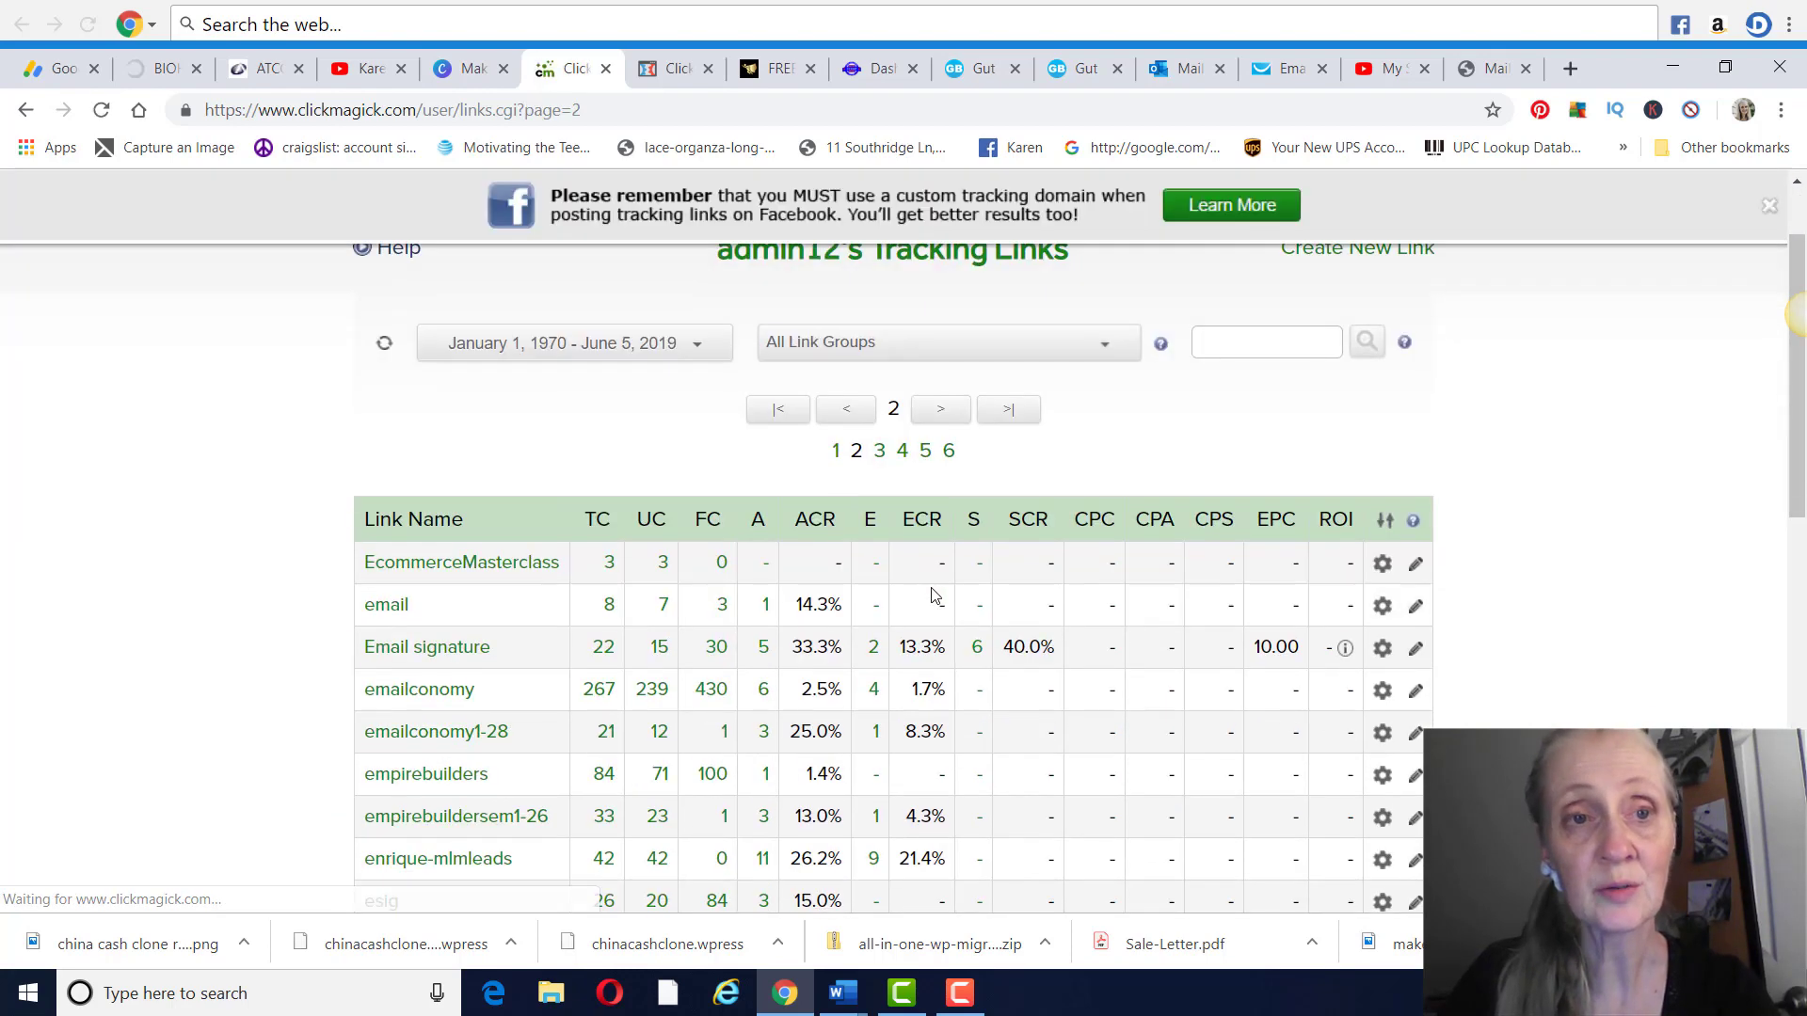
pyautogui.scroll(-4, 935, 595)
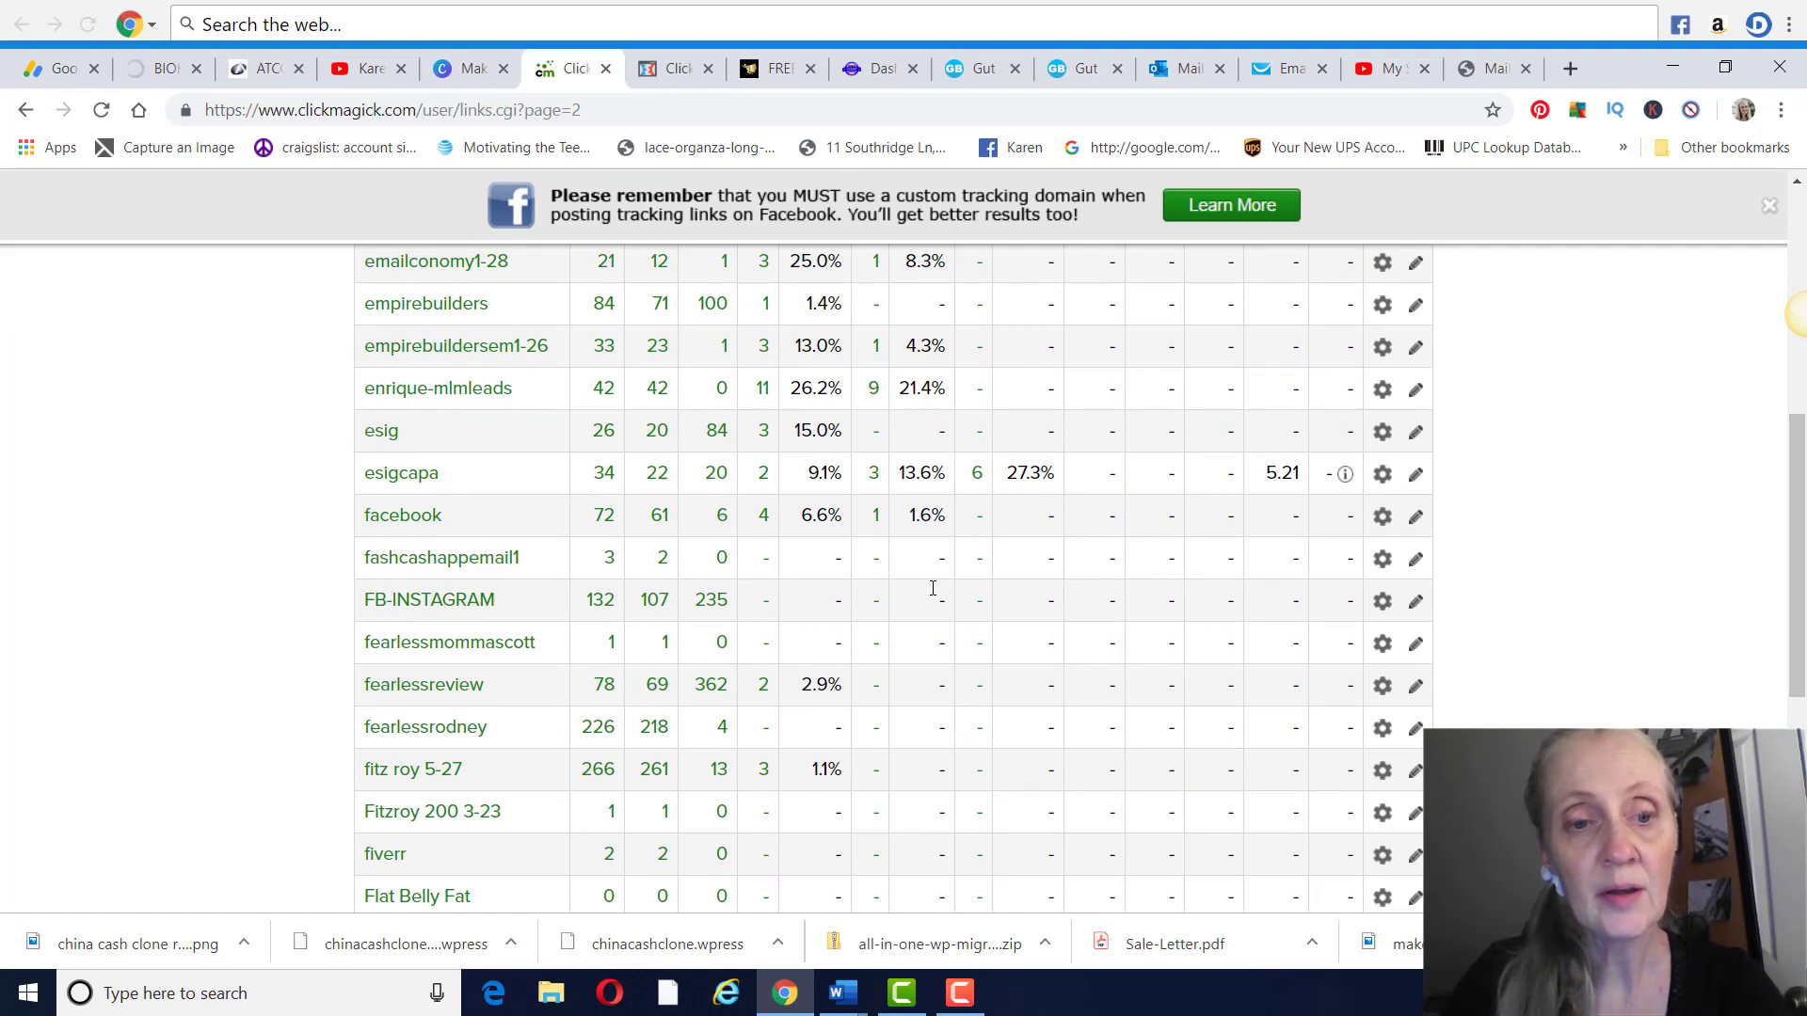
pyautogui.scroll(-3, 933, 588)
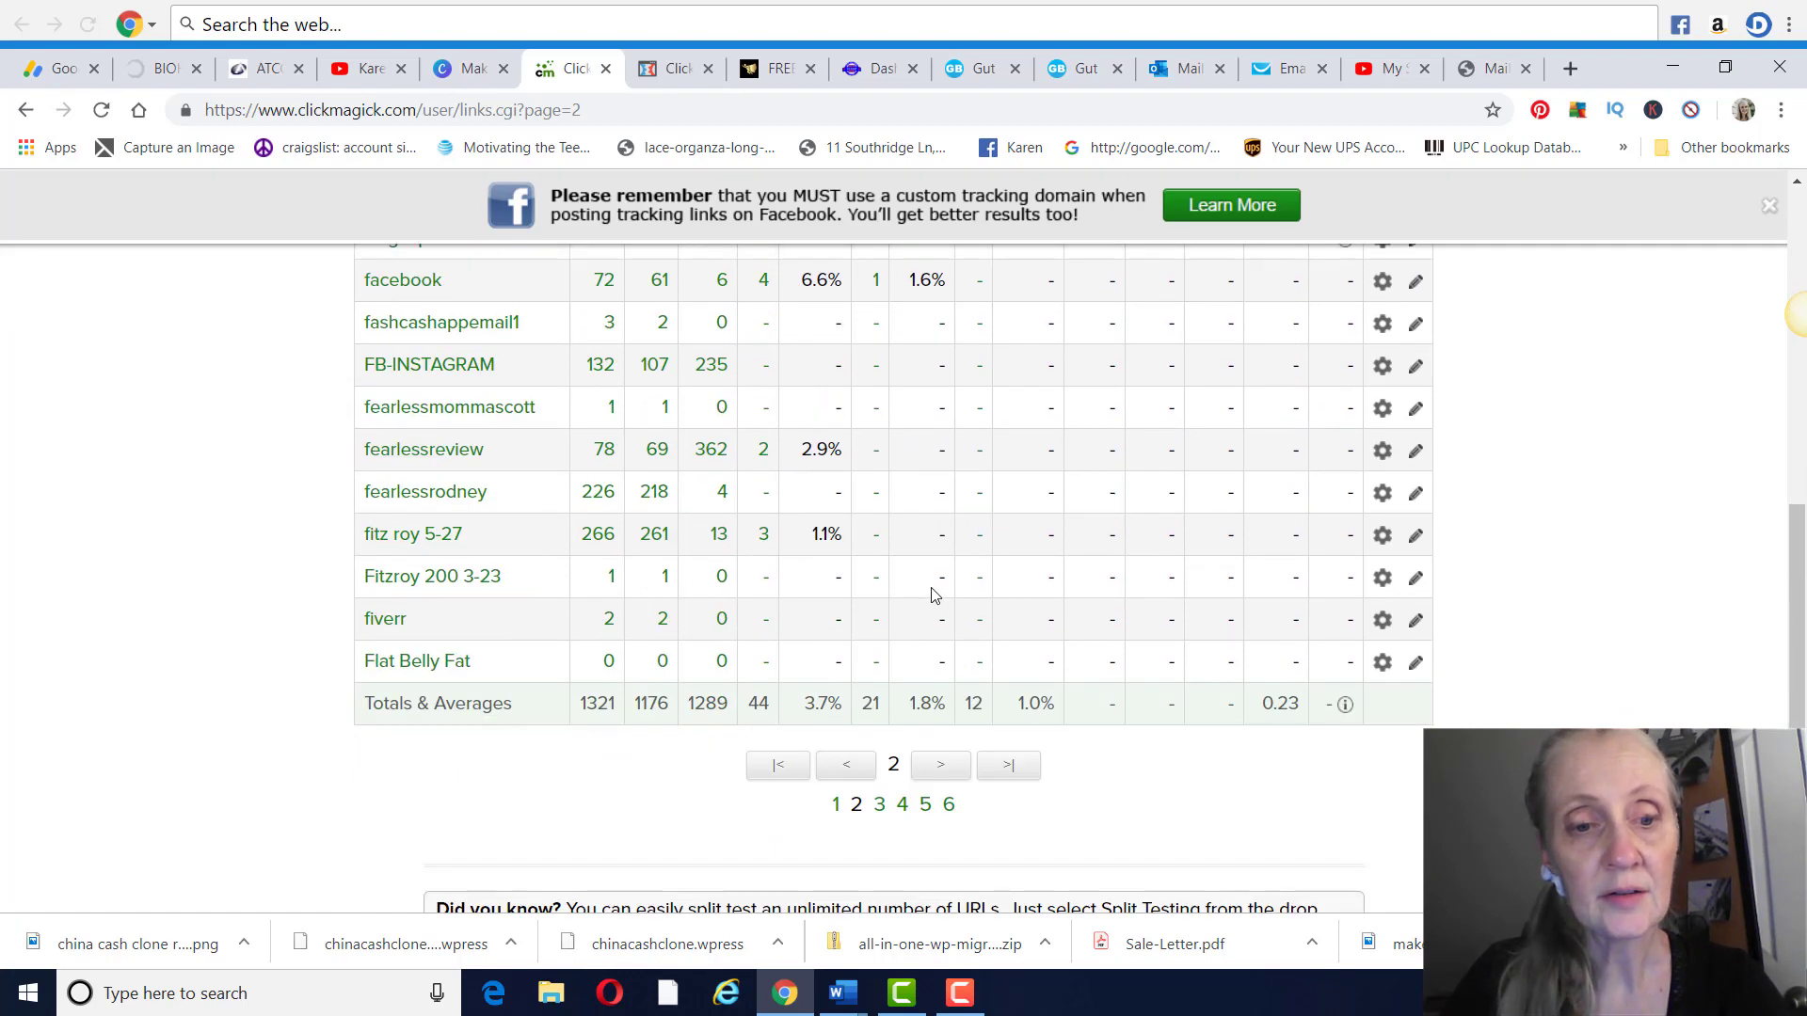
pyautogui.click(415, 659)
pyautogui.scroll(-3, 795, 577)
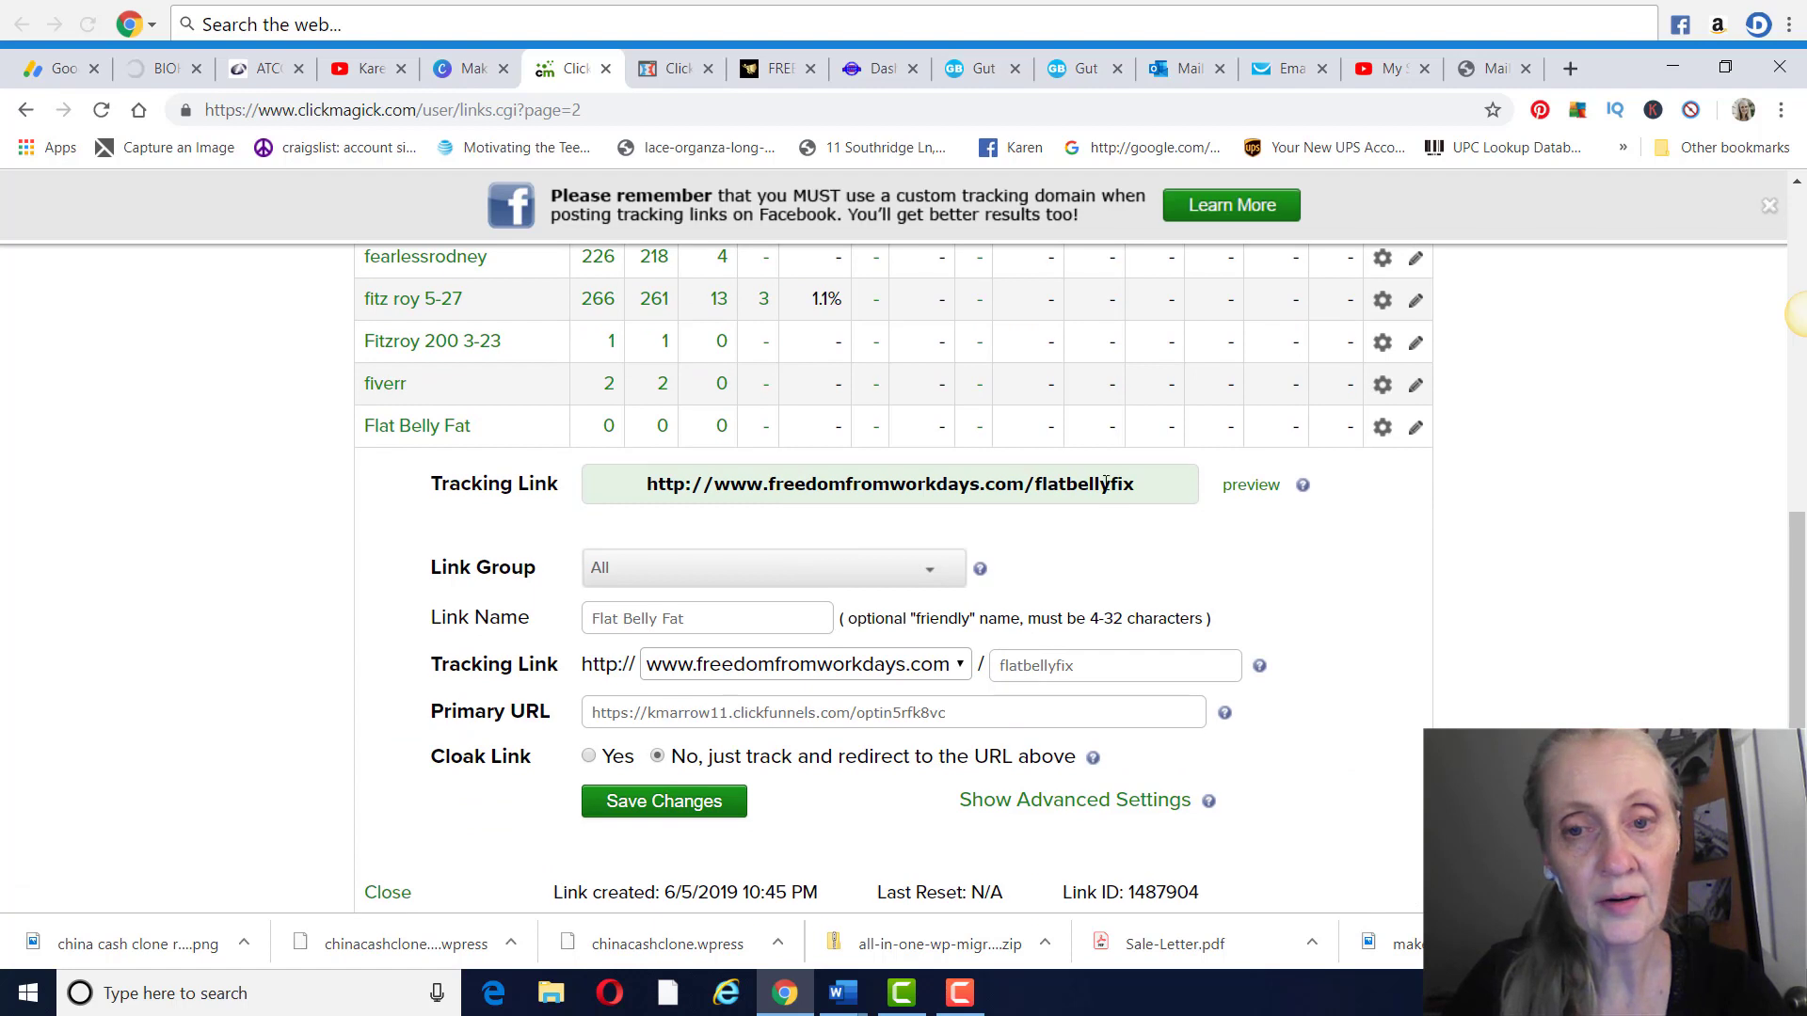
# Preview the flatbellyfix tracking link and clear the prefilled email address on the opt-in page
pyautogui.moveTo(1147, 481); pyautogui.dragTo(571, 494)
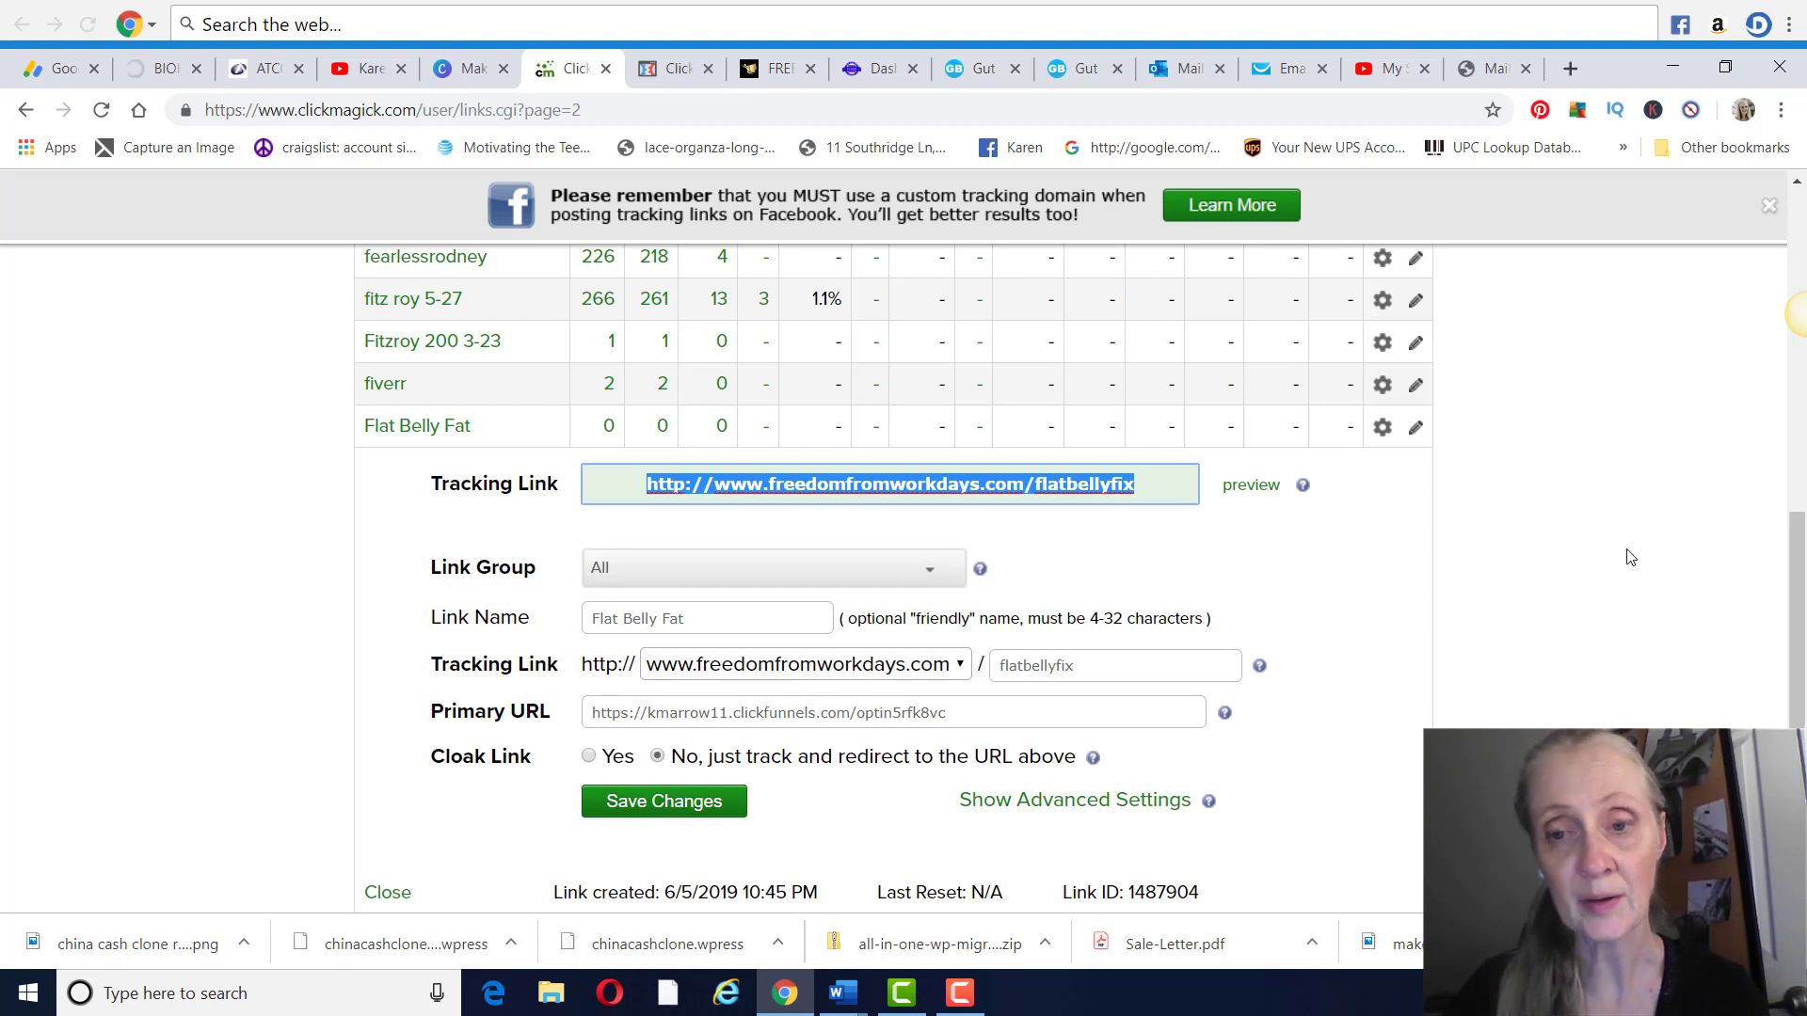
pyautogui.click(1252, 486)
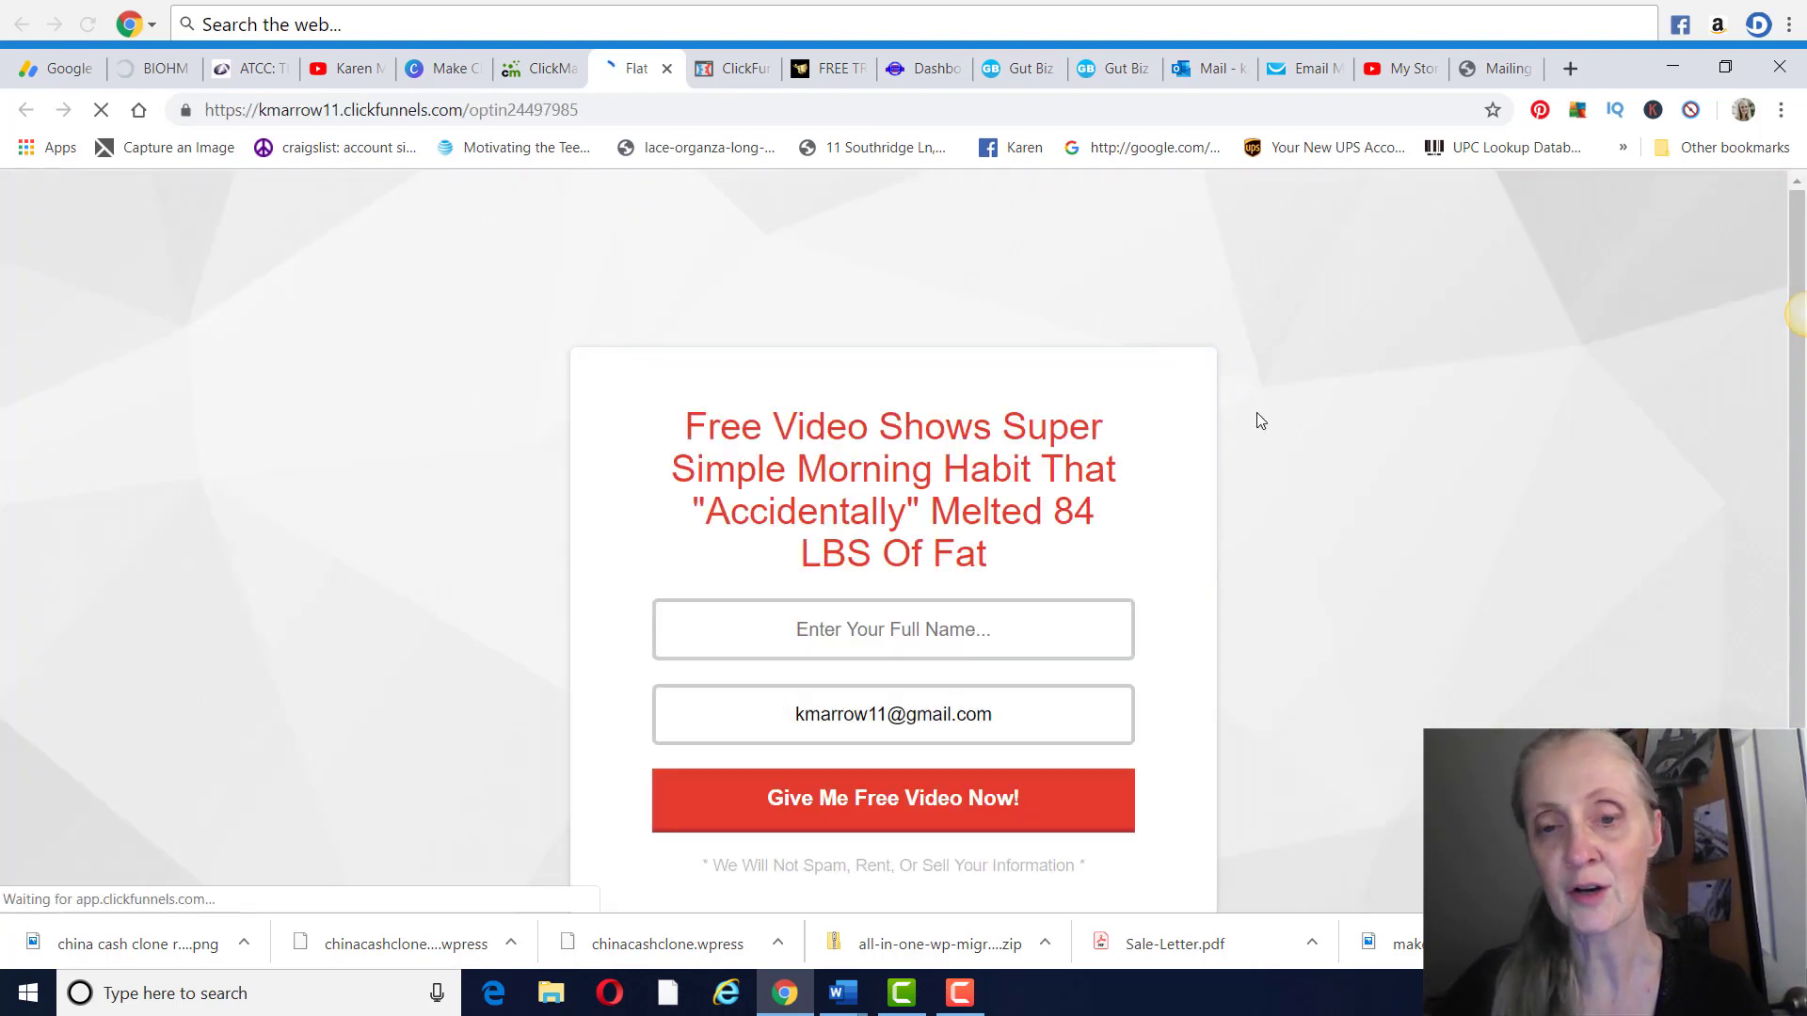
pyautogui.scroll(-1, 979, 697)
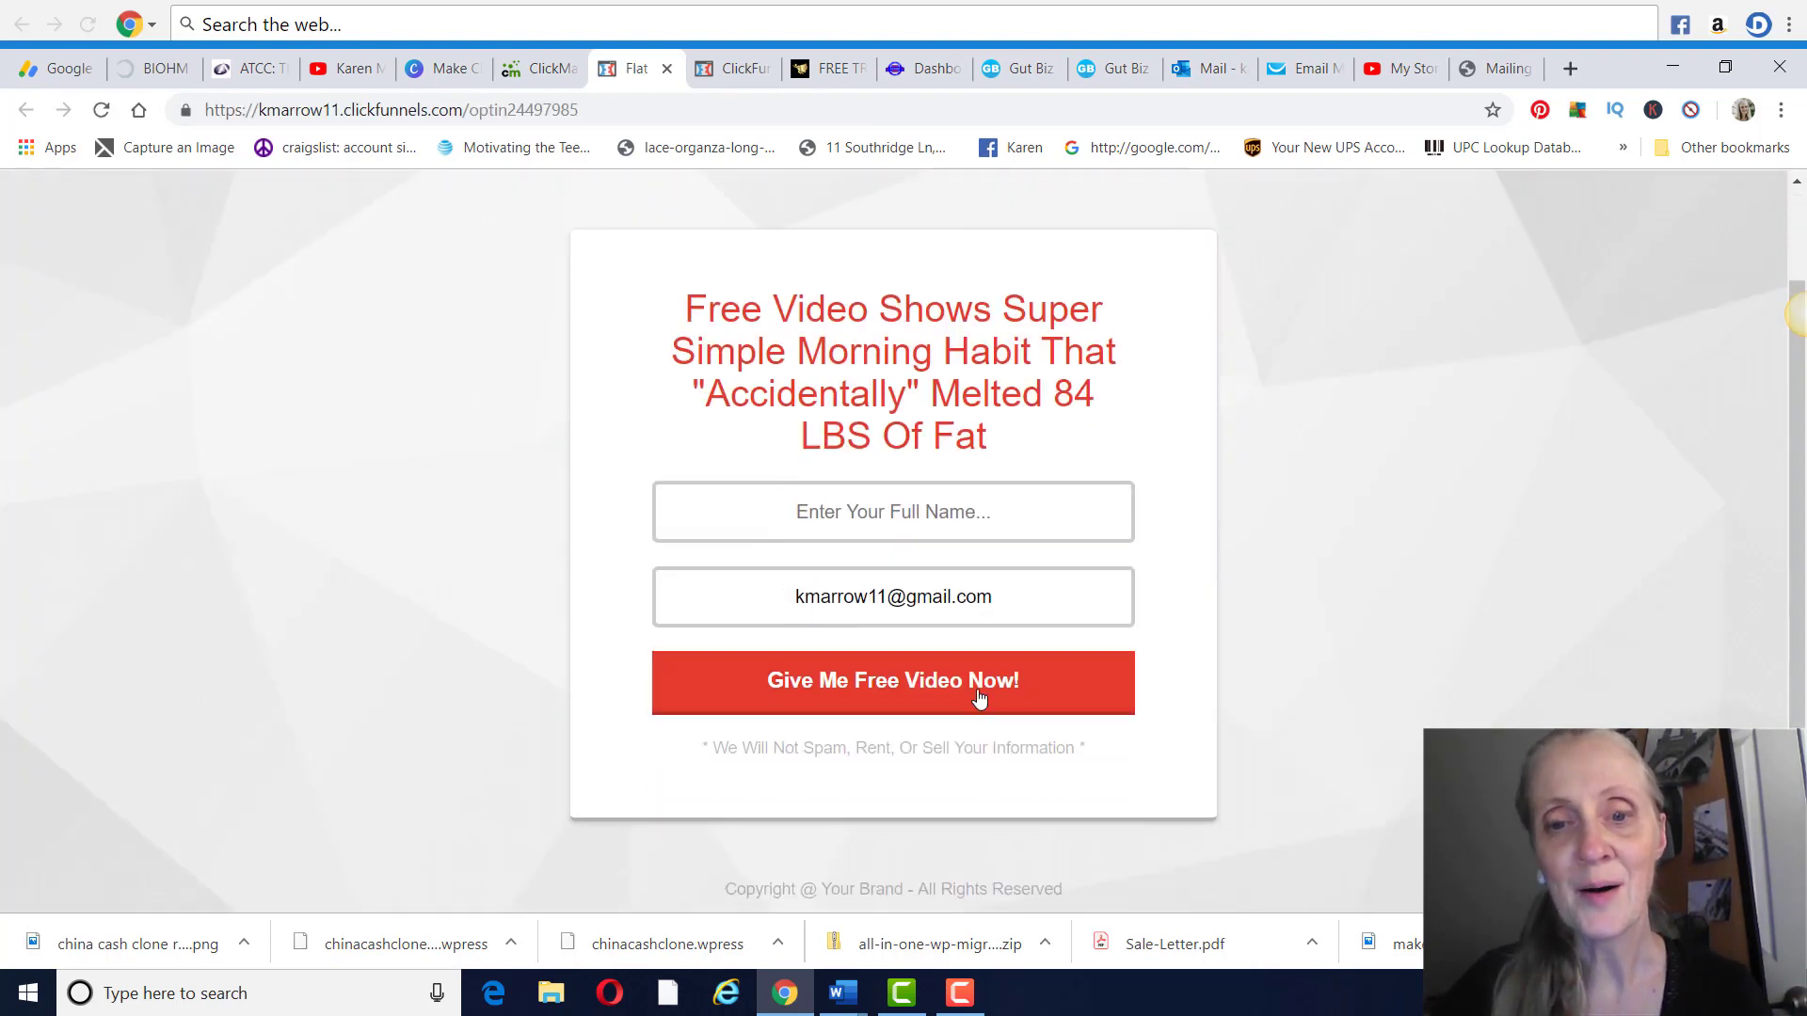
pyautogui.moveTo(1001, 597); pyautogui.dragTo(605, 516)
pyautogui.press('BackSpace')
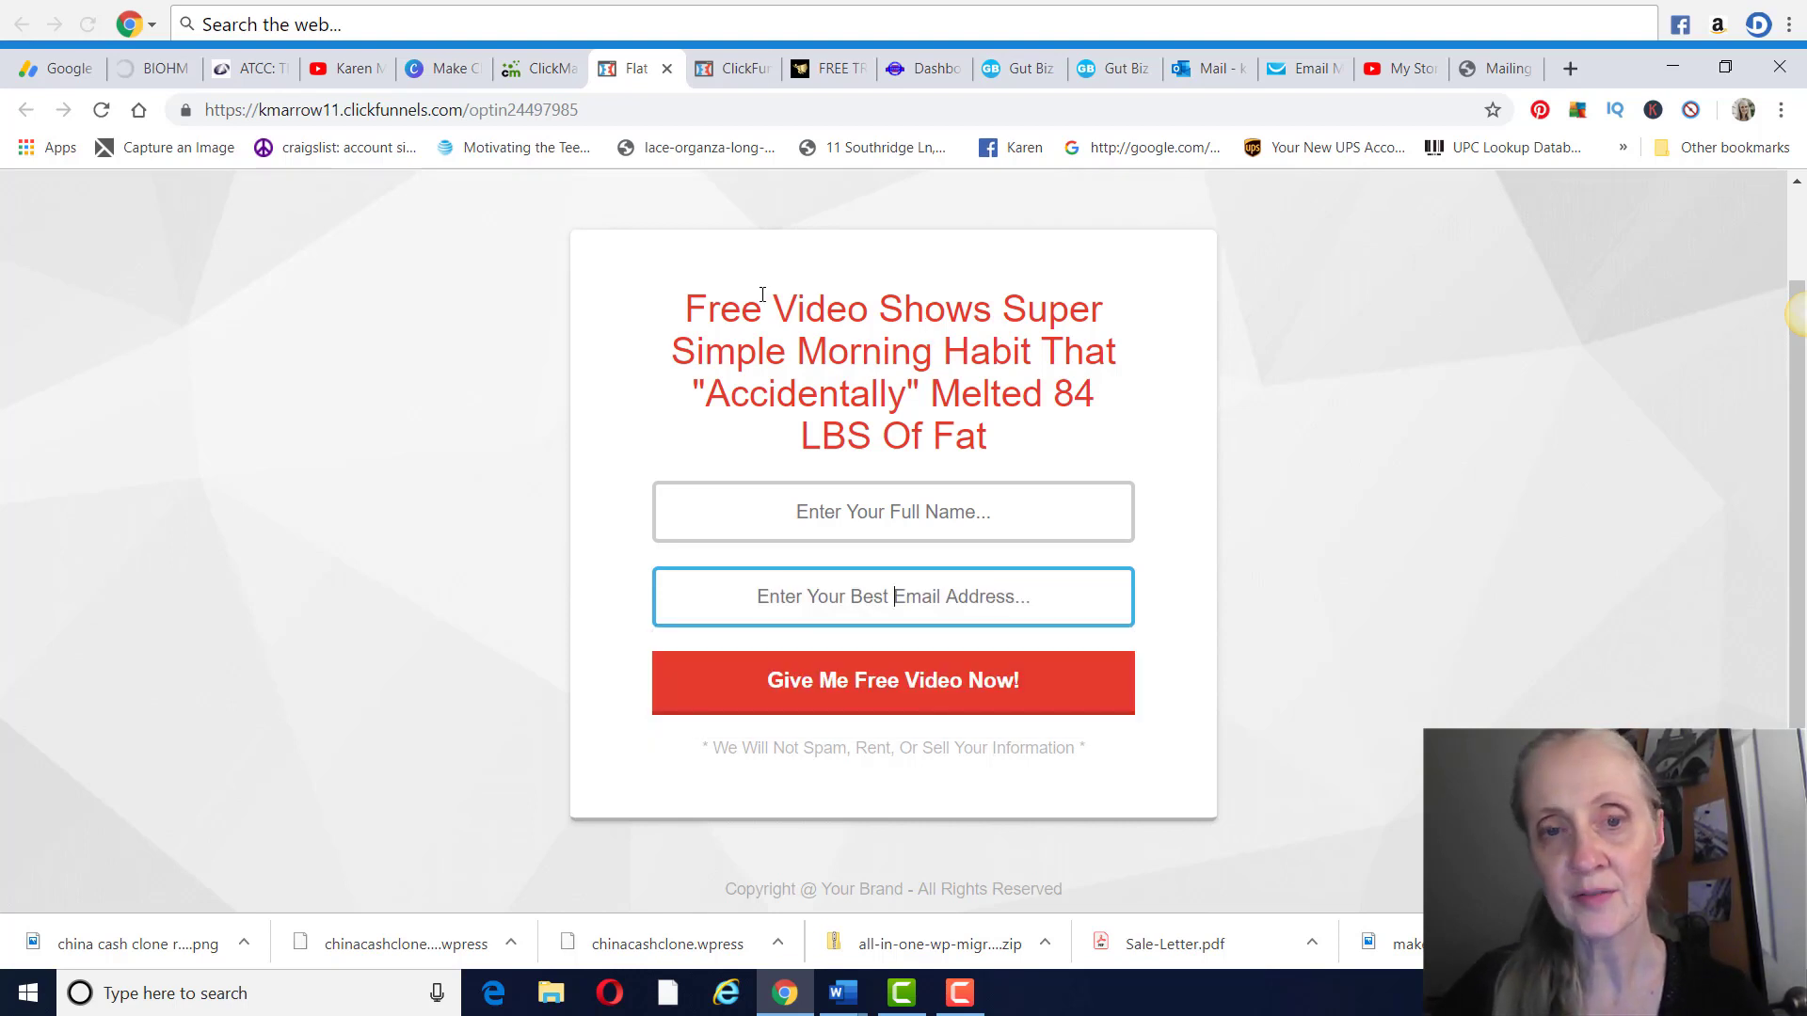
# Return to the ClickMagick links page, highlight the Flat Belly Fat tracking link and look over its settings
pyautogui.click(536, 68)
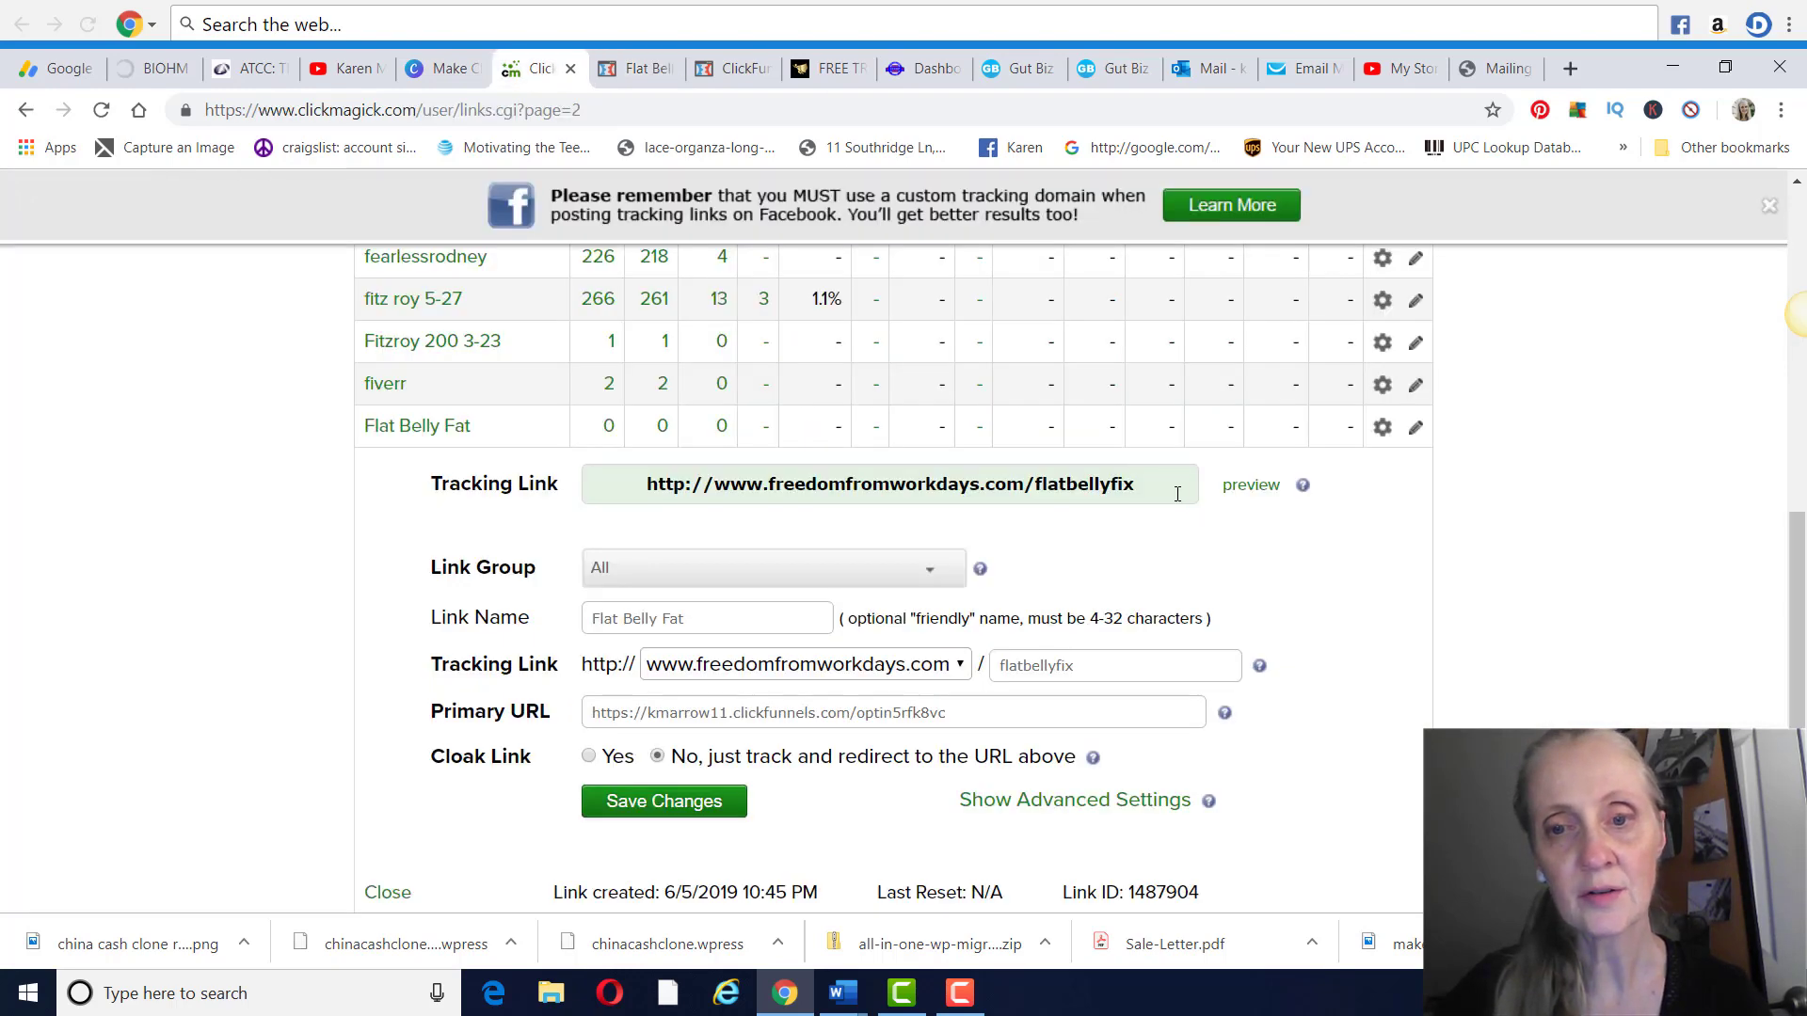
pyautogui.moveTo(1178, 494); pyautogui.dragTo(644, 482)
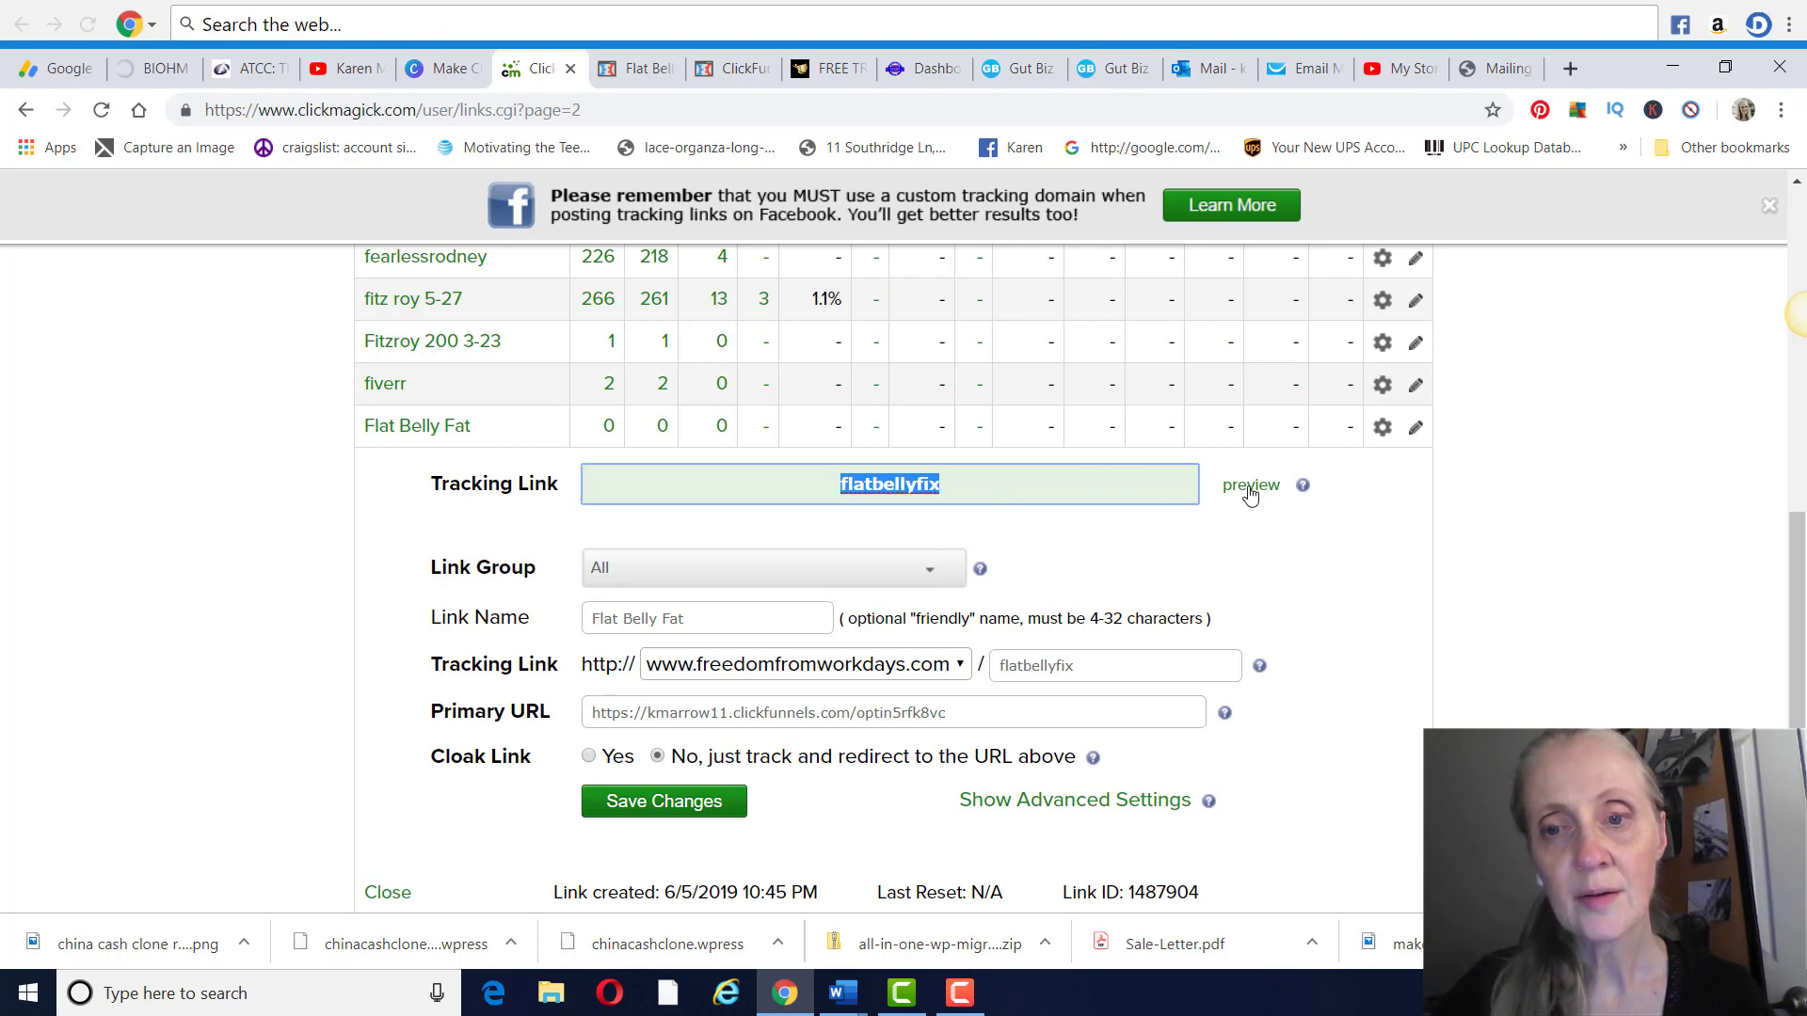
pyautogui.scroll(-1, 946, 682)
pyautogui.scroll(-3, 946, 673)
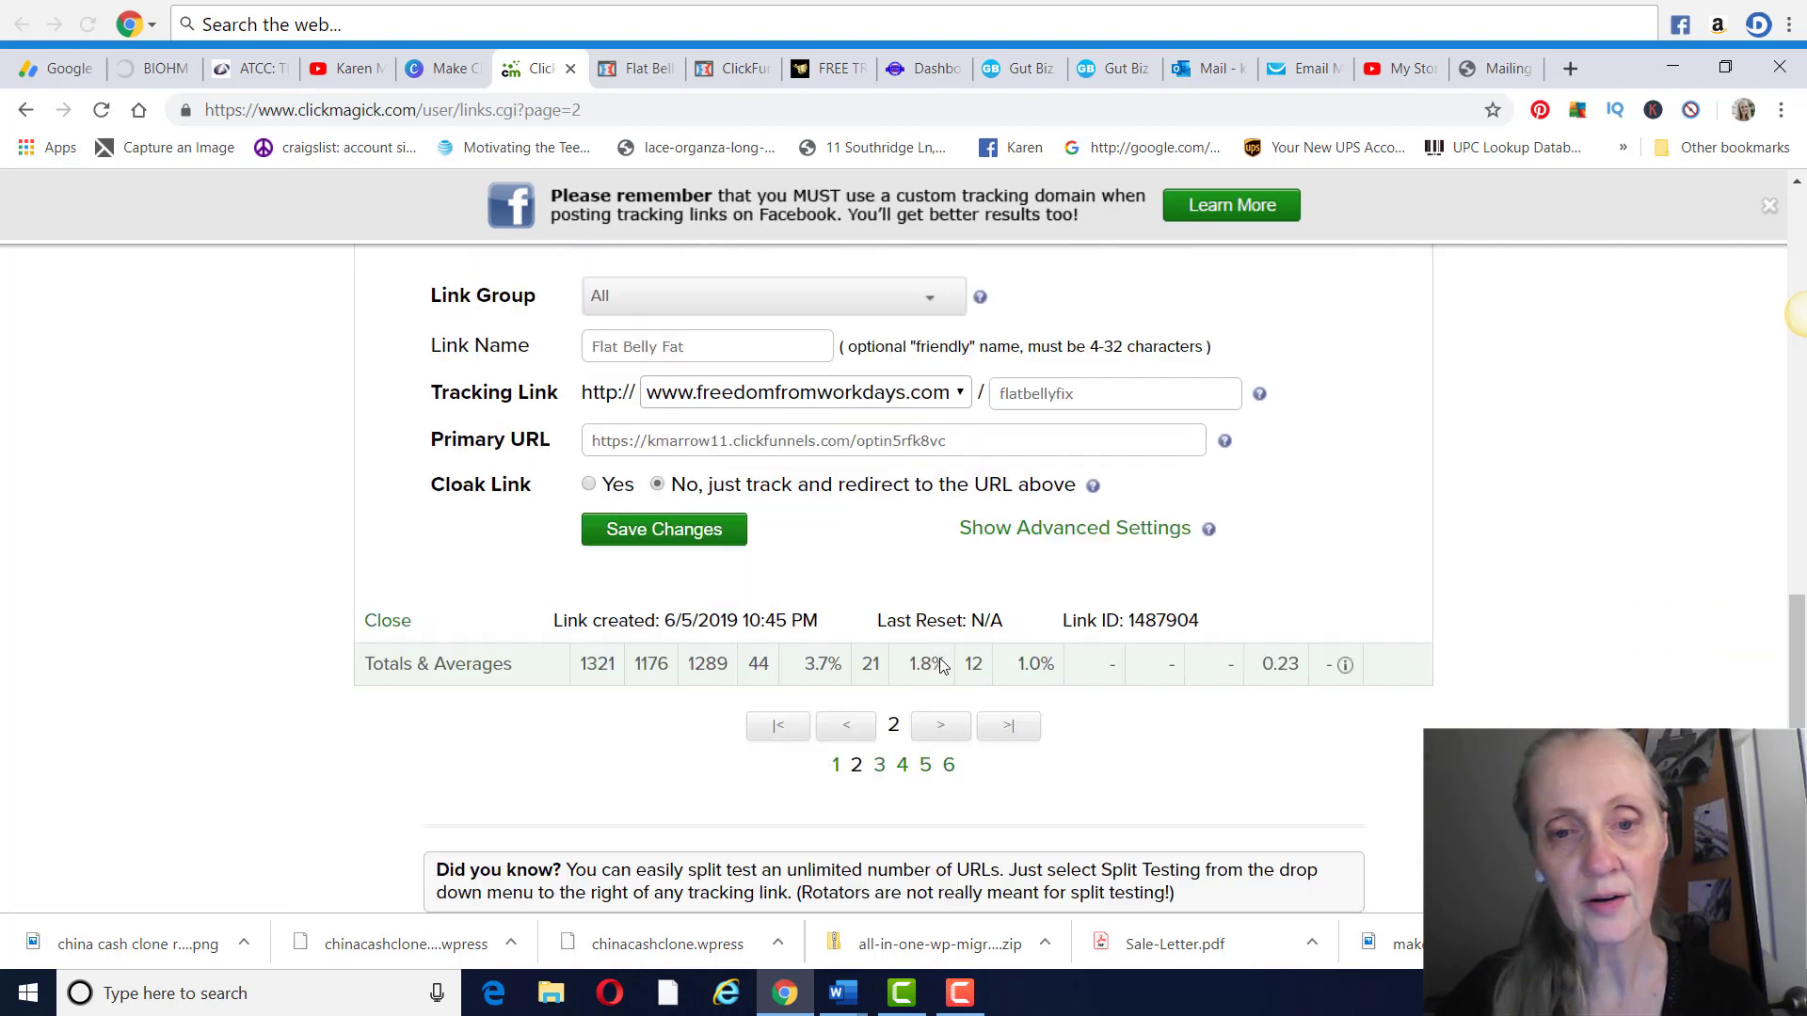
pyautogui.scroll(3, 932, 630)
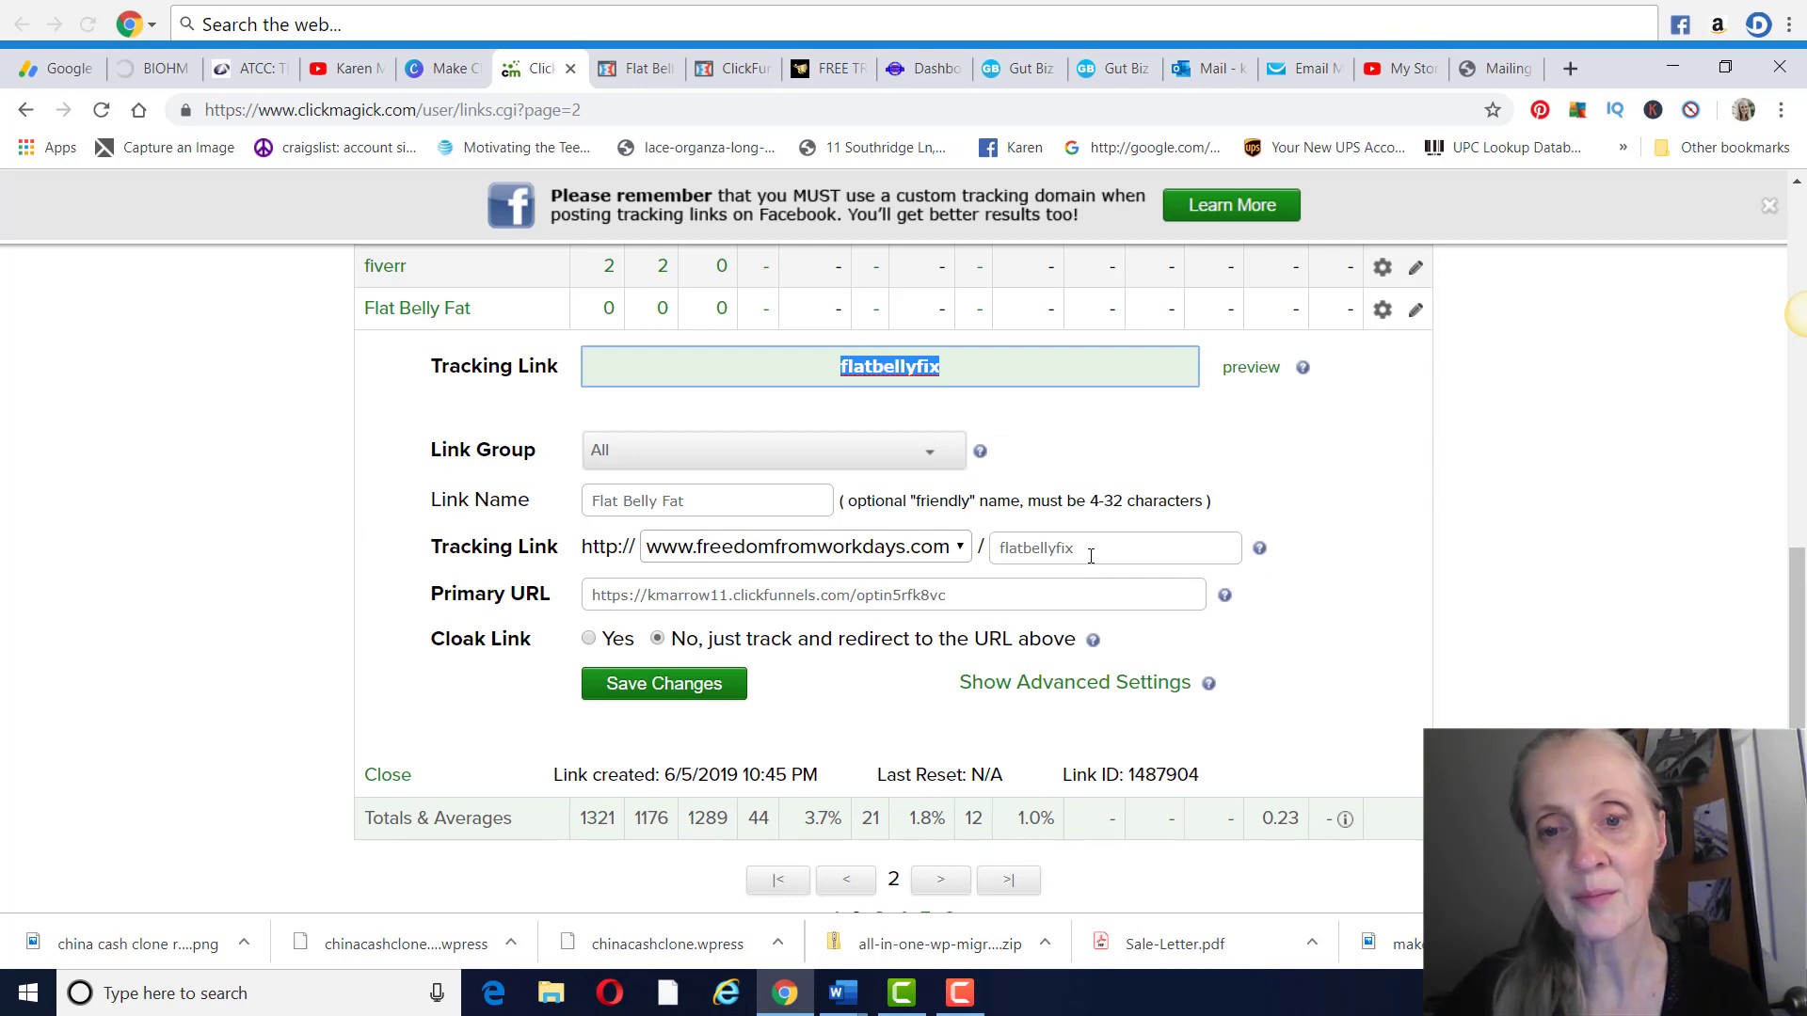
# Replace the Flat Belly Fat link's ID with top-recommended and highlight its primary URL
pyautogui.click(1091, 556)
pyautogui.moveTo(1091, 556); pyautogui.dragTo(960, 554)
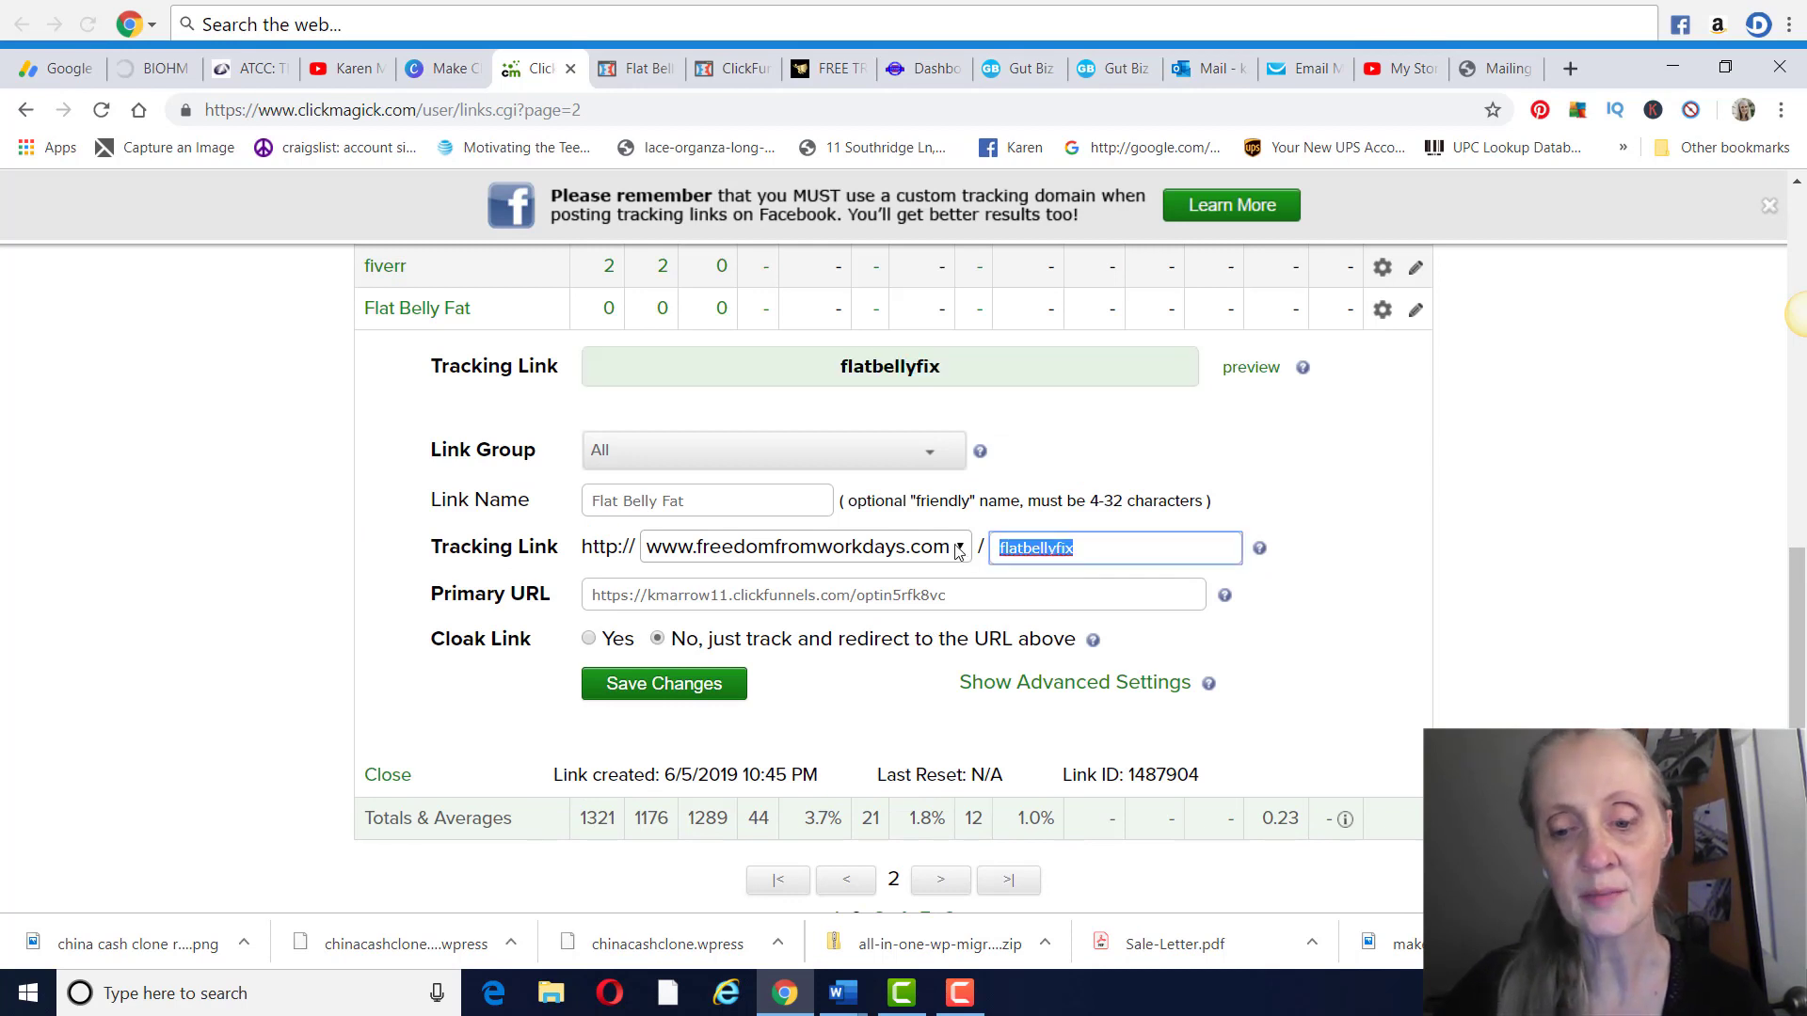
pyautogui.press('BackSpace')
pyautogui.write('top-recommended')
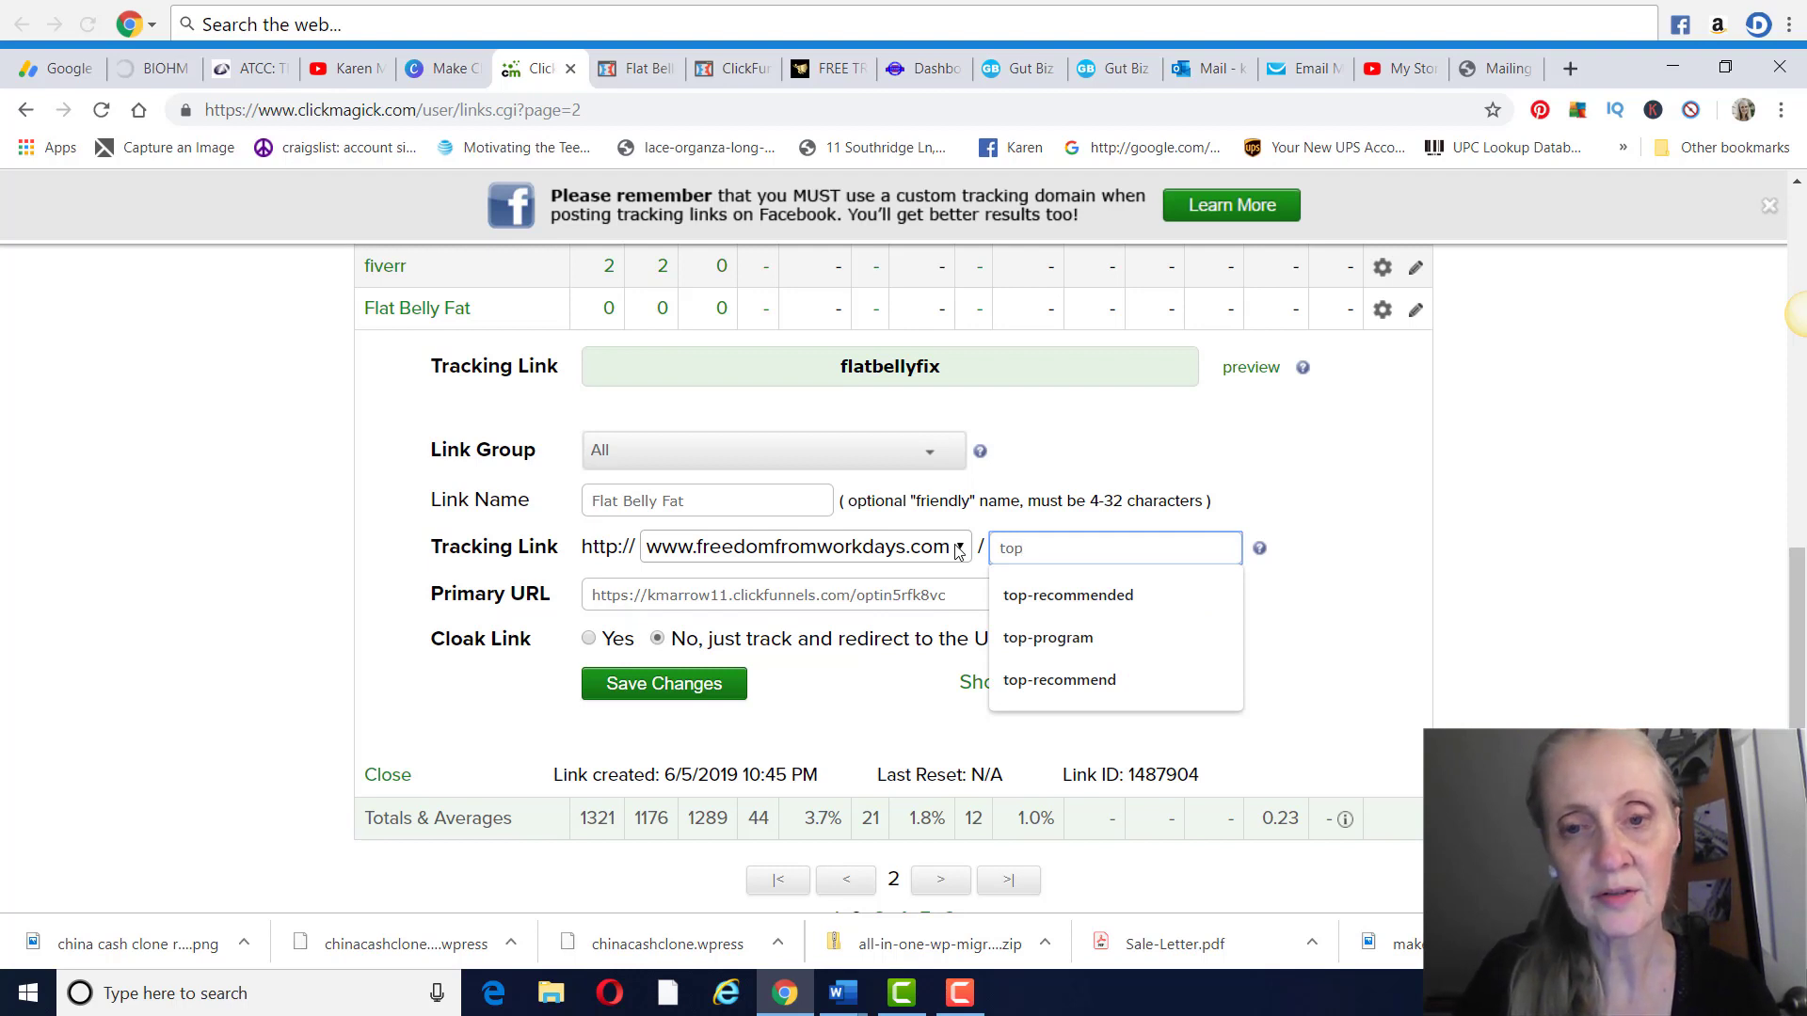
pyautogui.click(1032, 601)
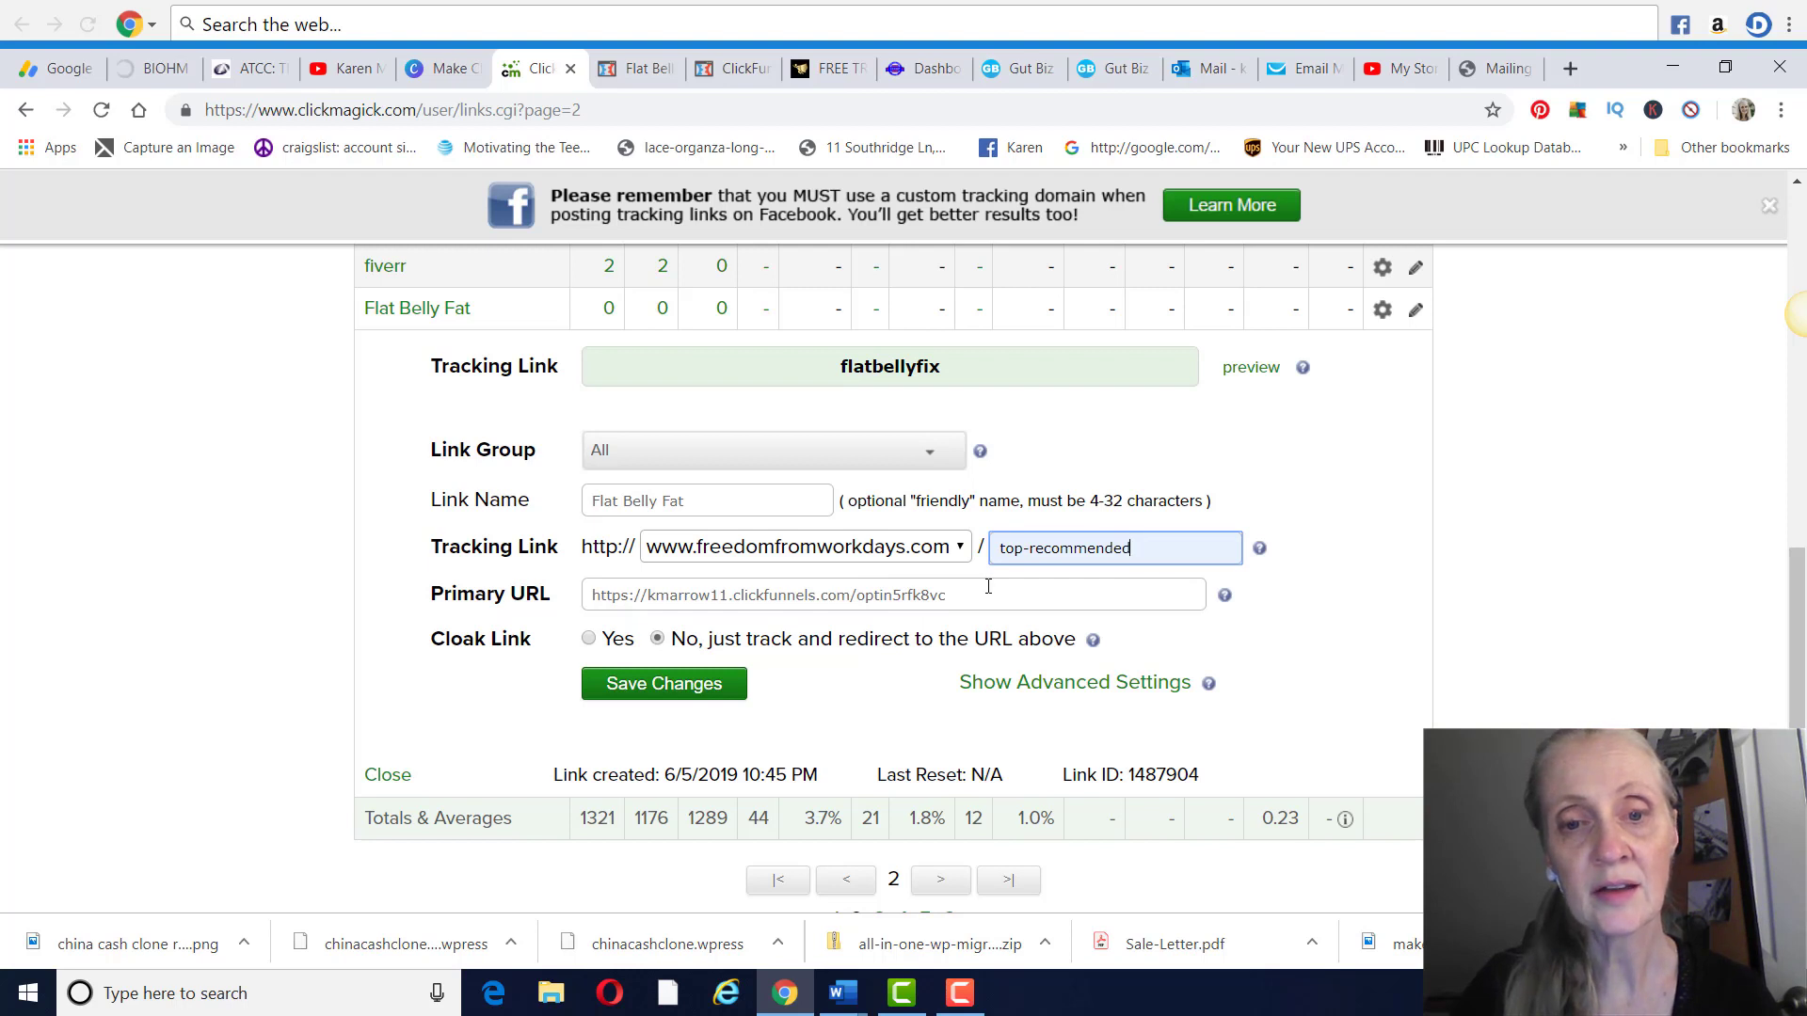
pyautogui.moveTo(988, 586); pyautogui.dragTo(518, 588)
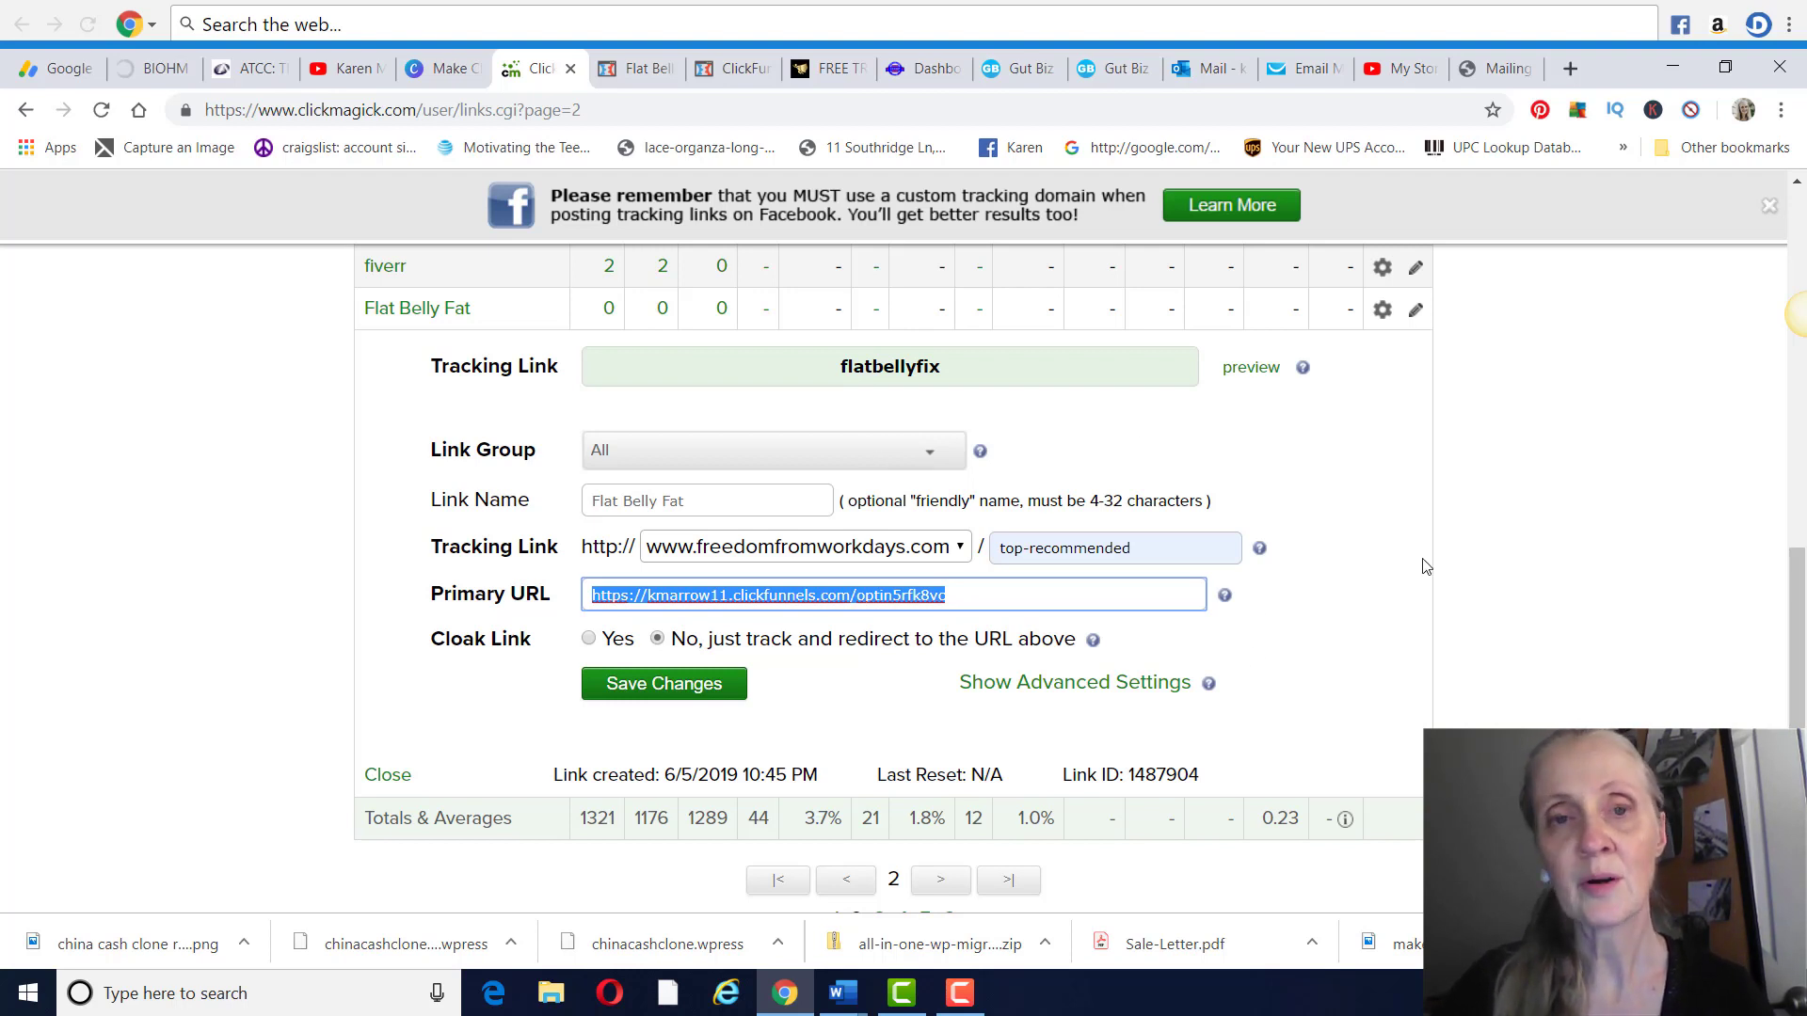
# View the Commission Hero training page and the Canva call-to-action slide, then switch to the YouTube channel's videos page
pyautogui.click(826, 70)
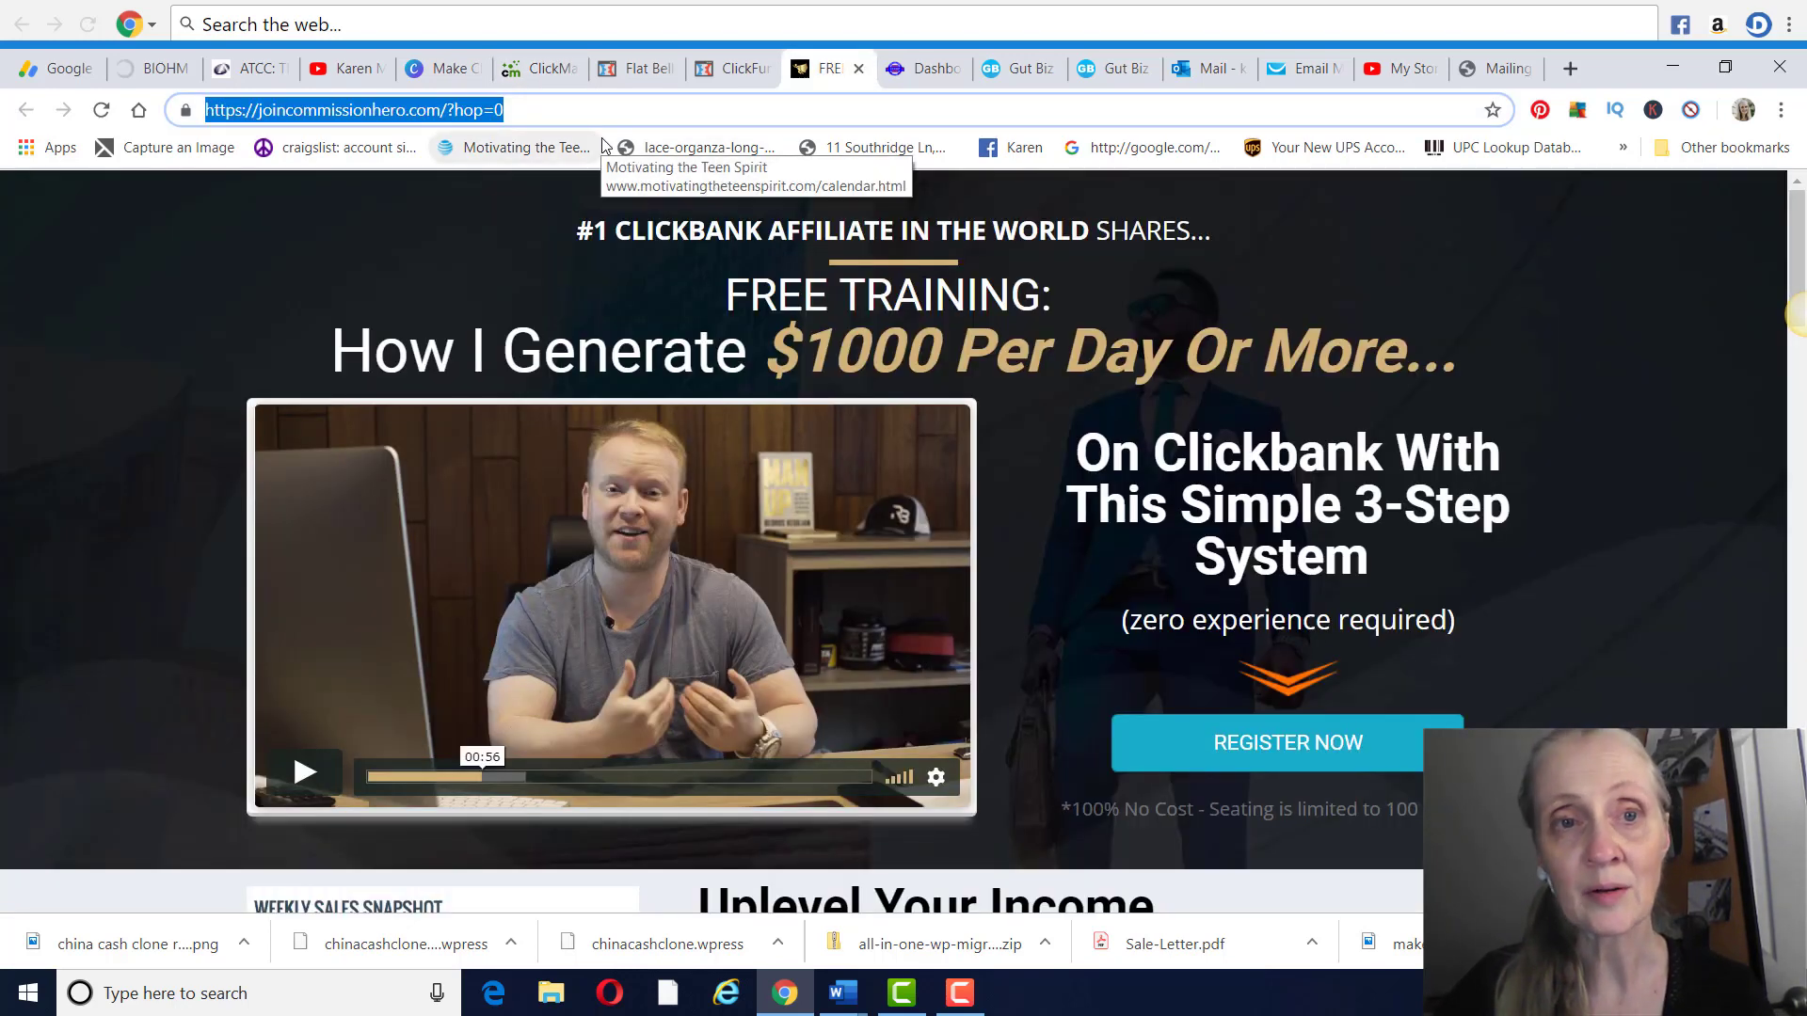
pyautogui.click(444, 69)
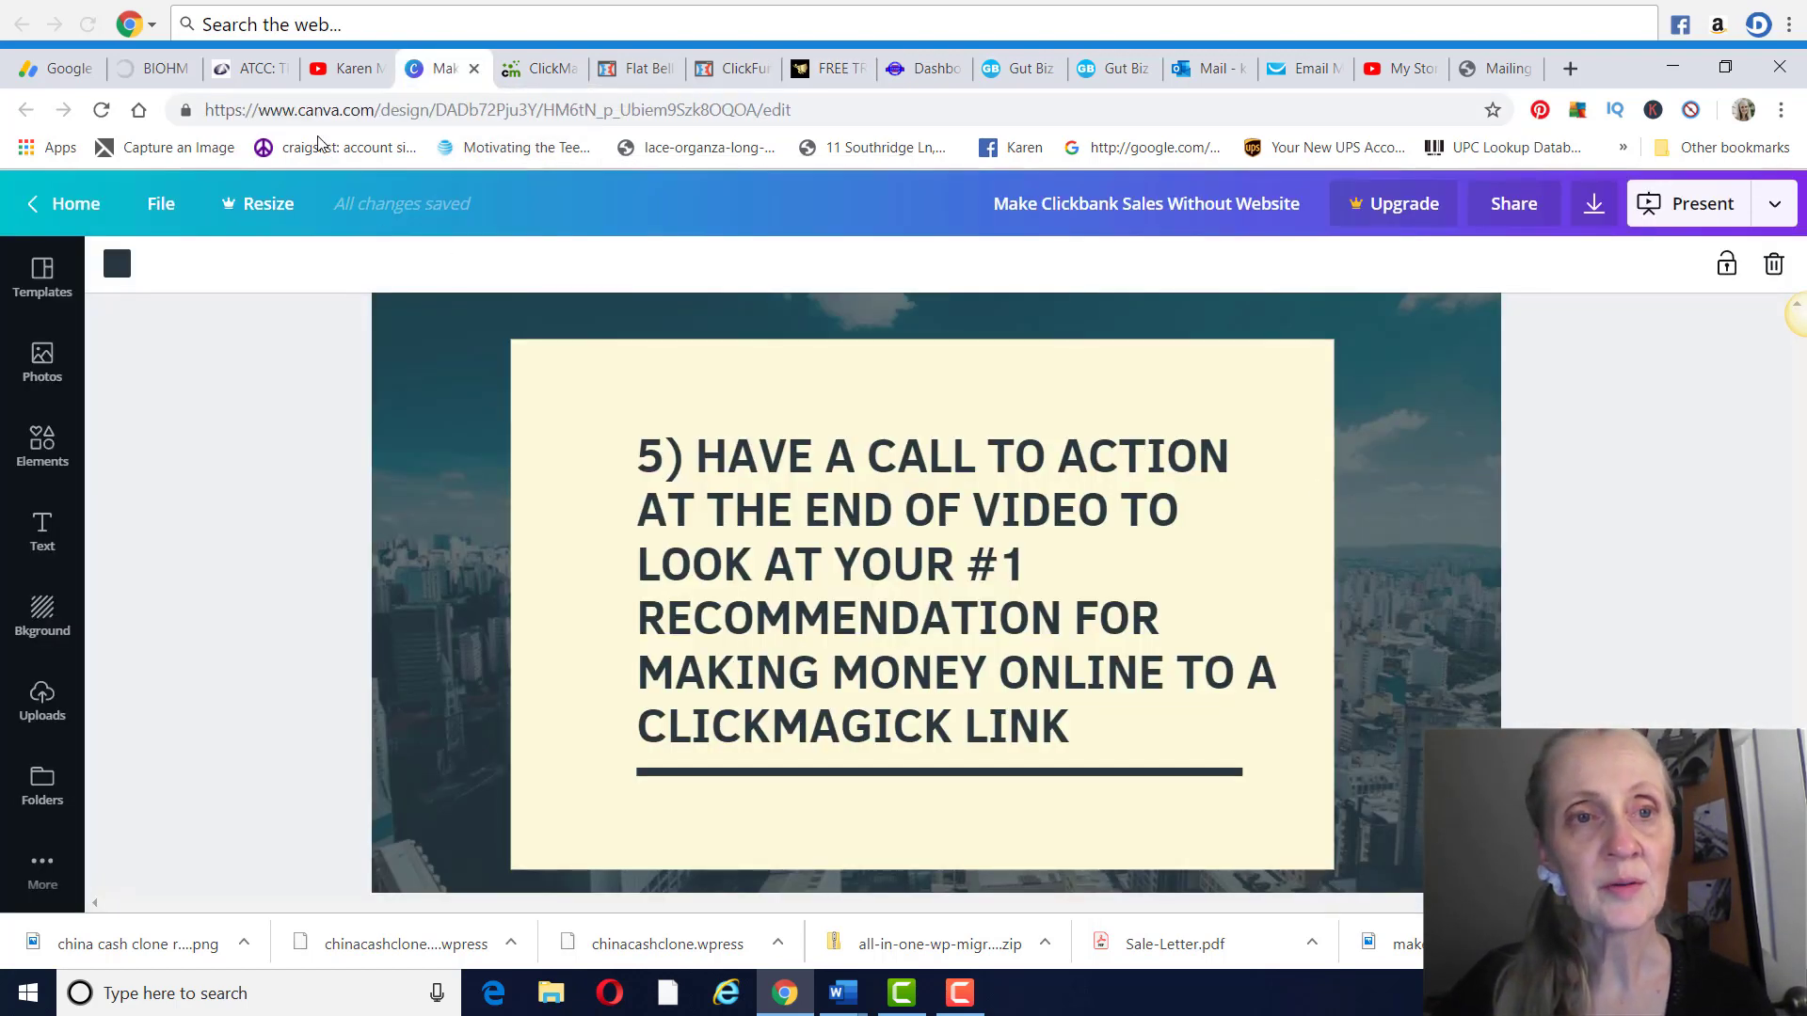
pyautogui.click(343, 69)
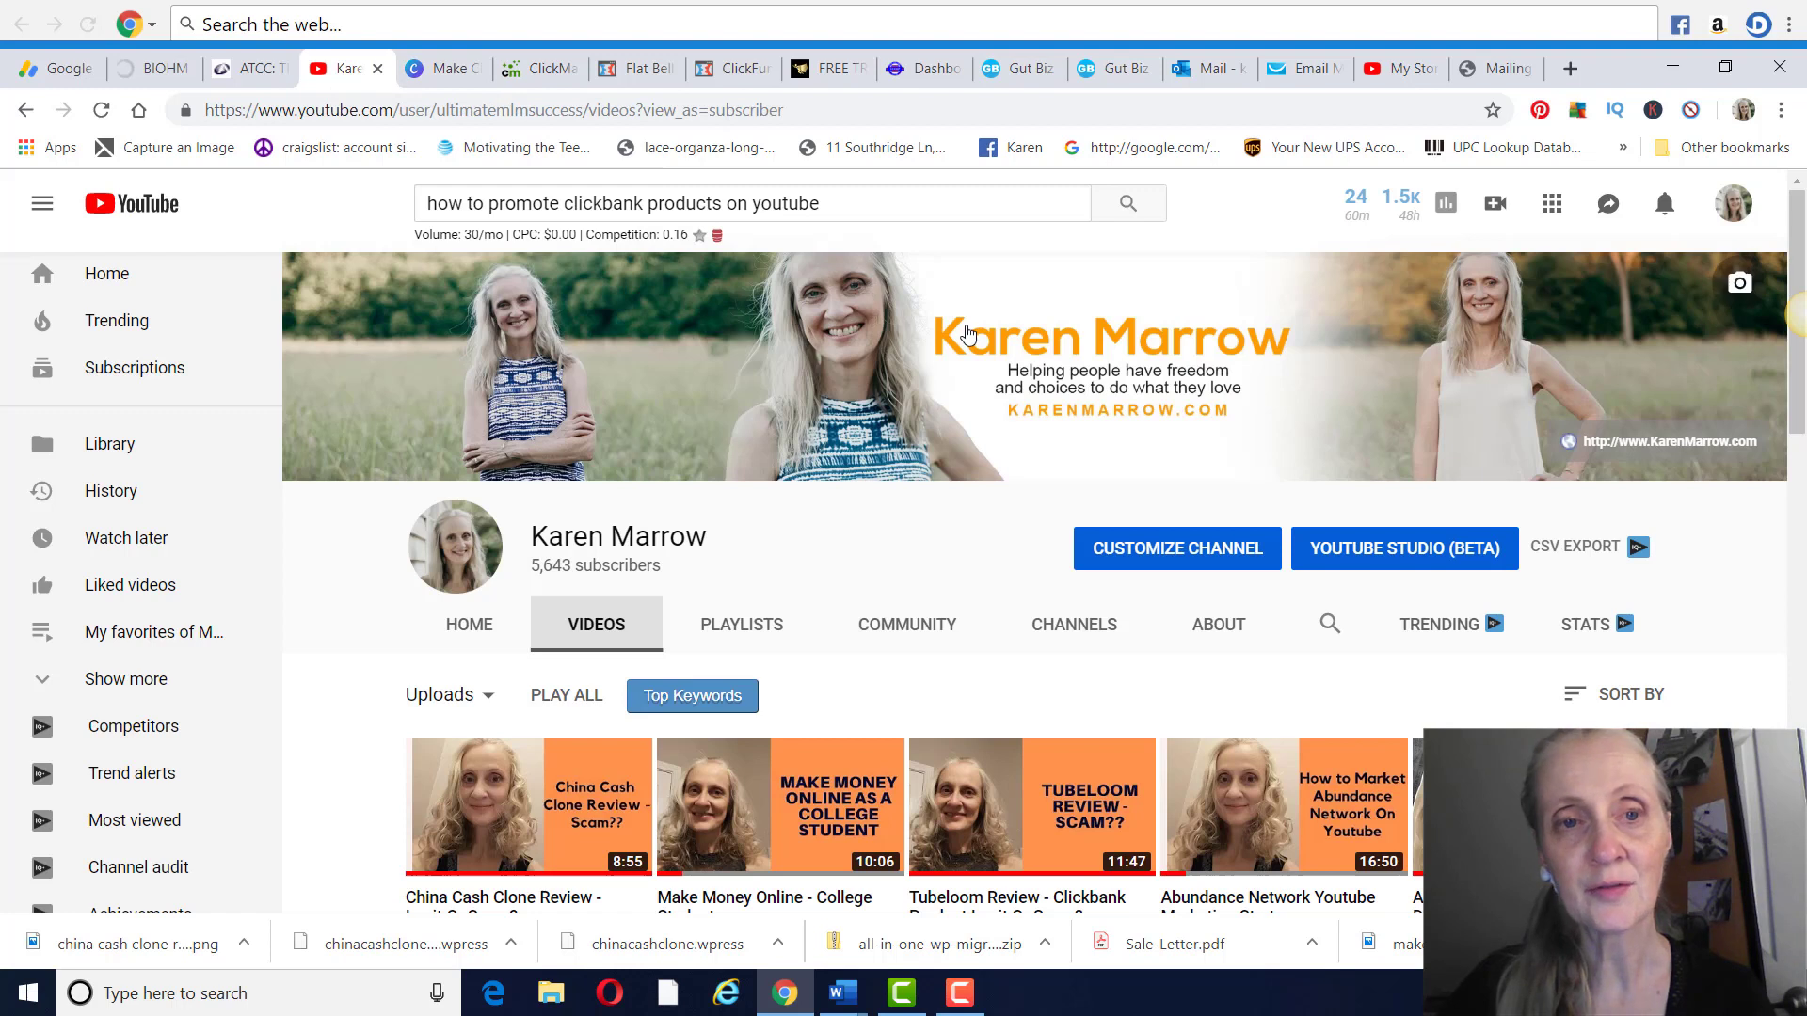